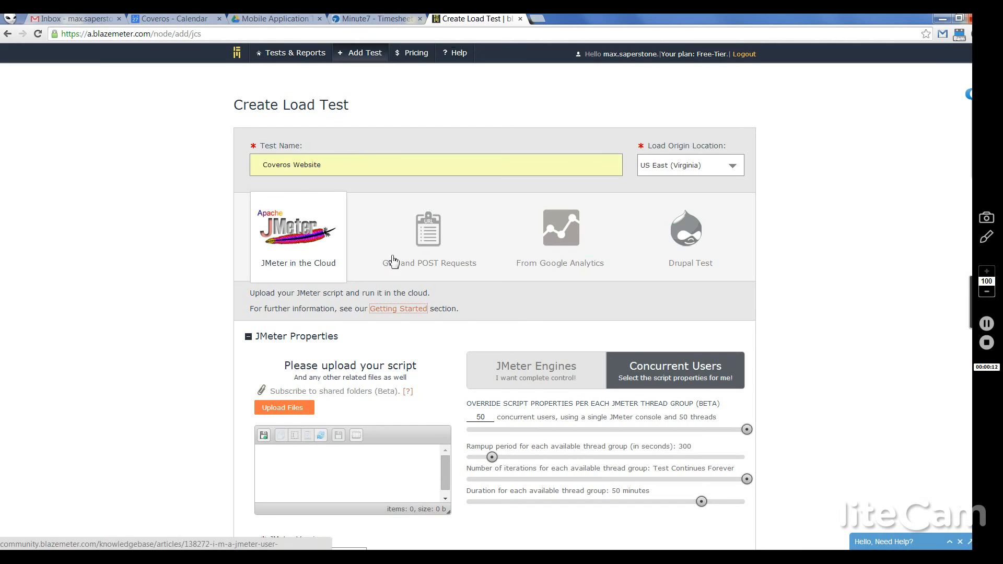
Upload Coveros Website.jmx from the Desktop as the test script and set the JMeter version to 2.9
scroll(180, 359, "down", 2)
scroll(181, 359, "down", 3)
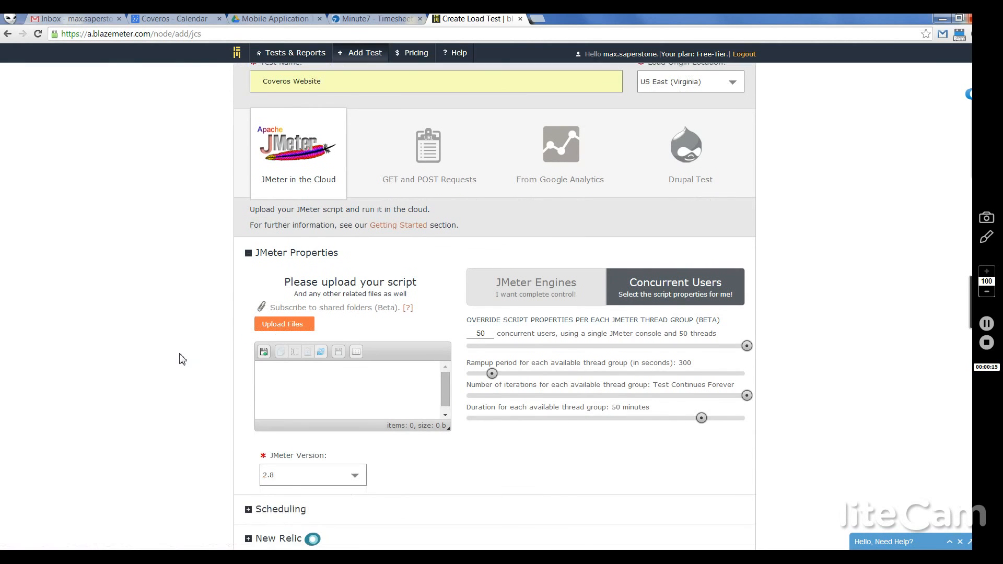
left_click(275, 333)
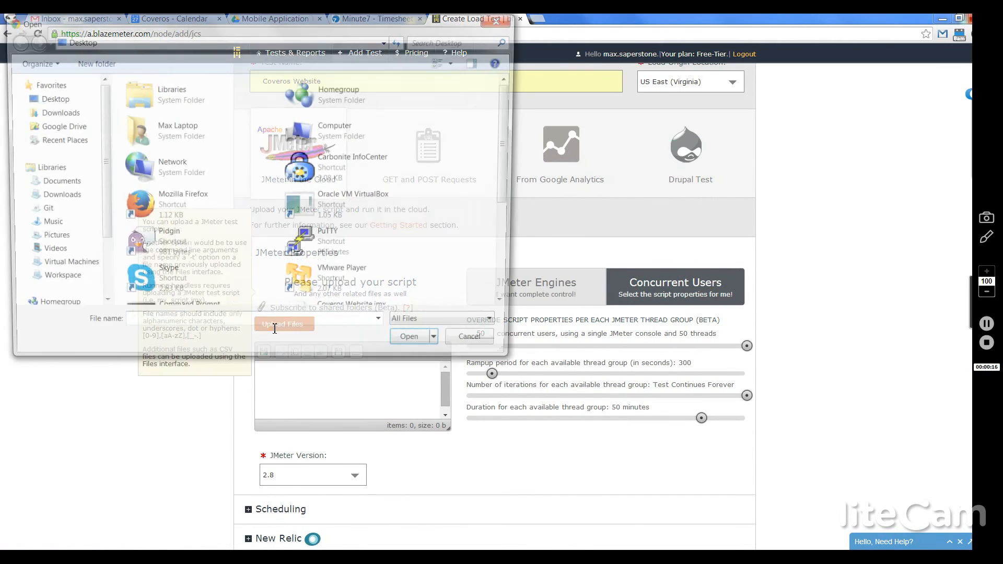
scroll(518, 262, "down", 5)
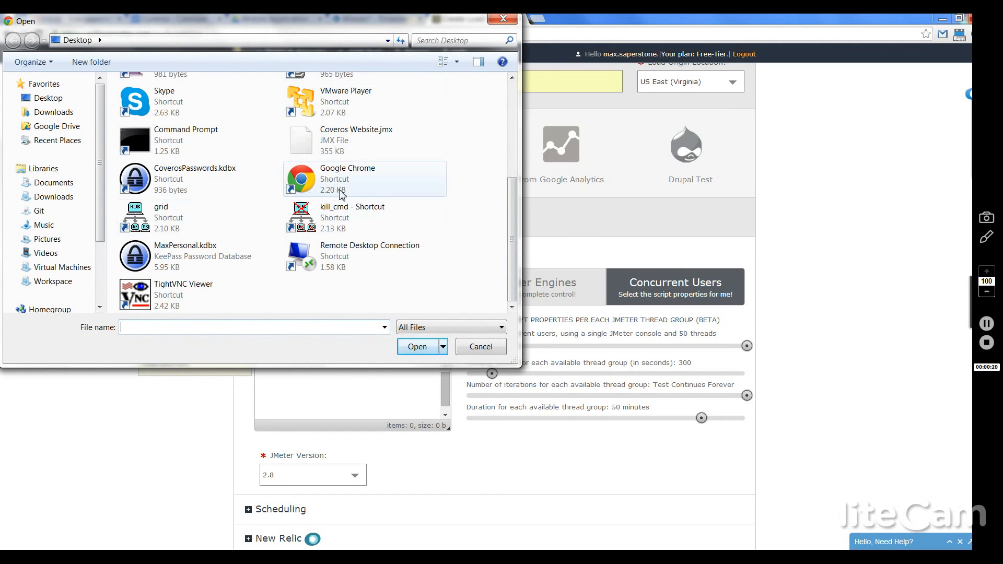
double_click(377, 142)
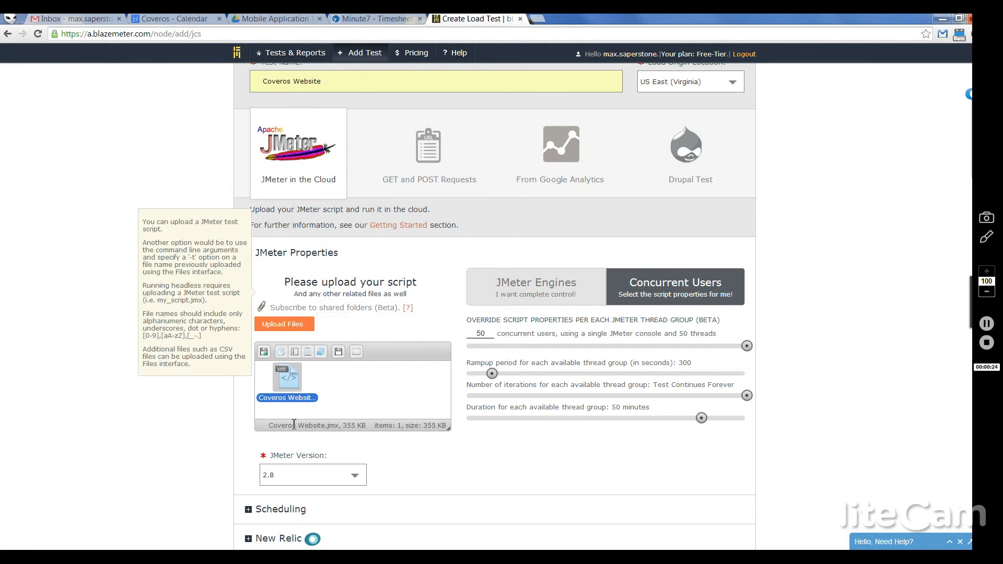
left_click(300, 481)
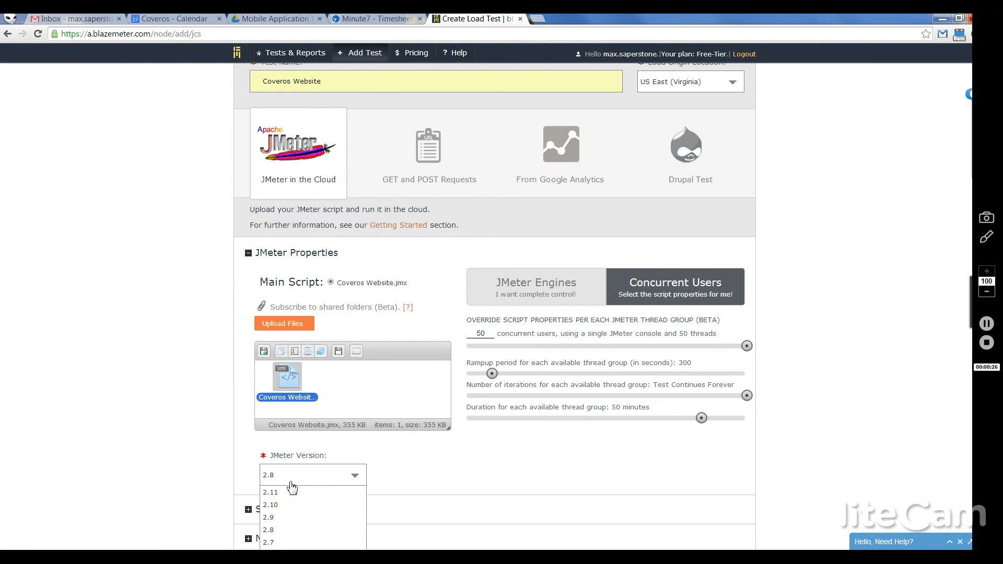
left_click(282, 518)
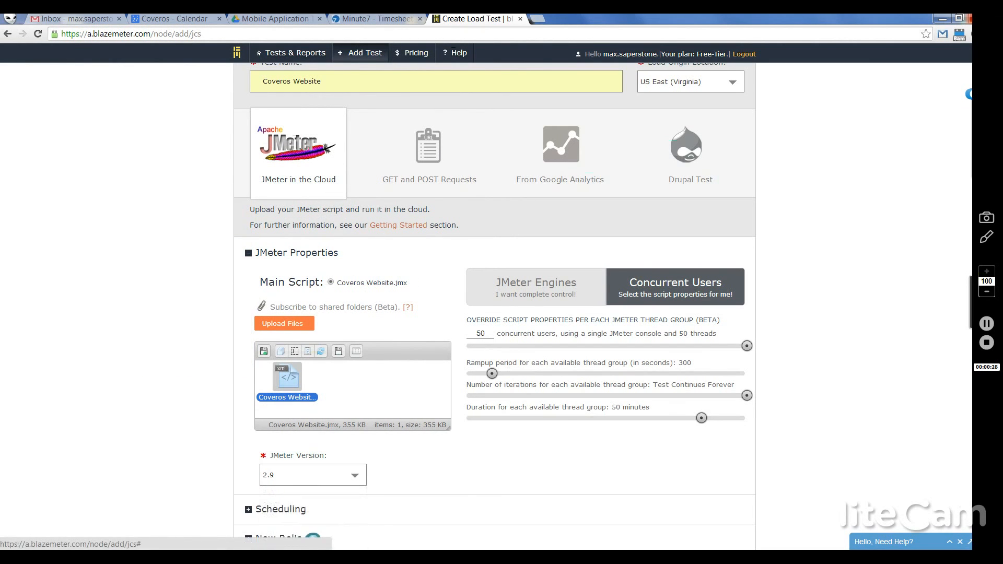
Switch to Apache JMeter, check its version in the About information and close it
key("alt+Tab")
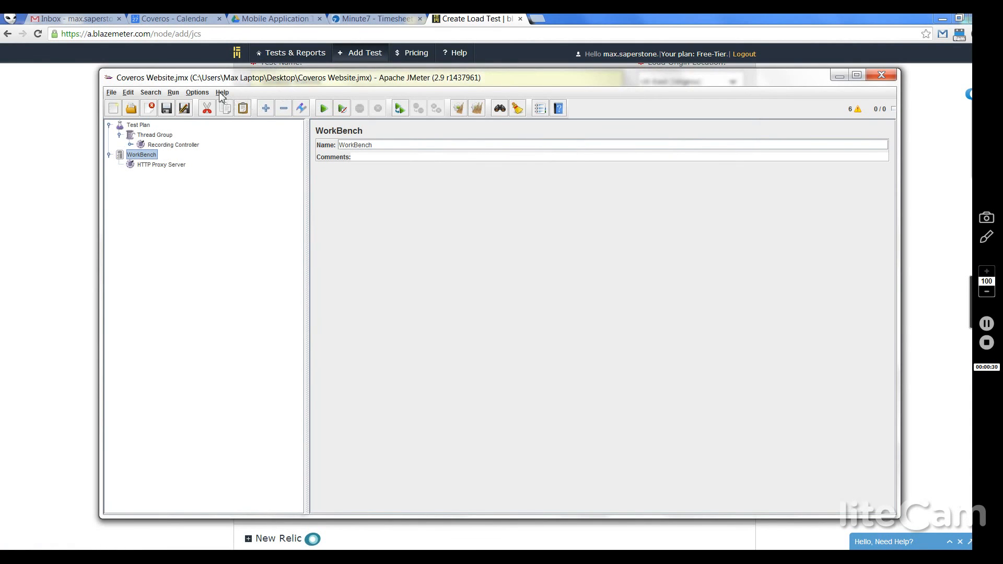
left_click(222, 93)
left_click(249, 165)
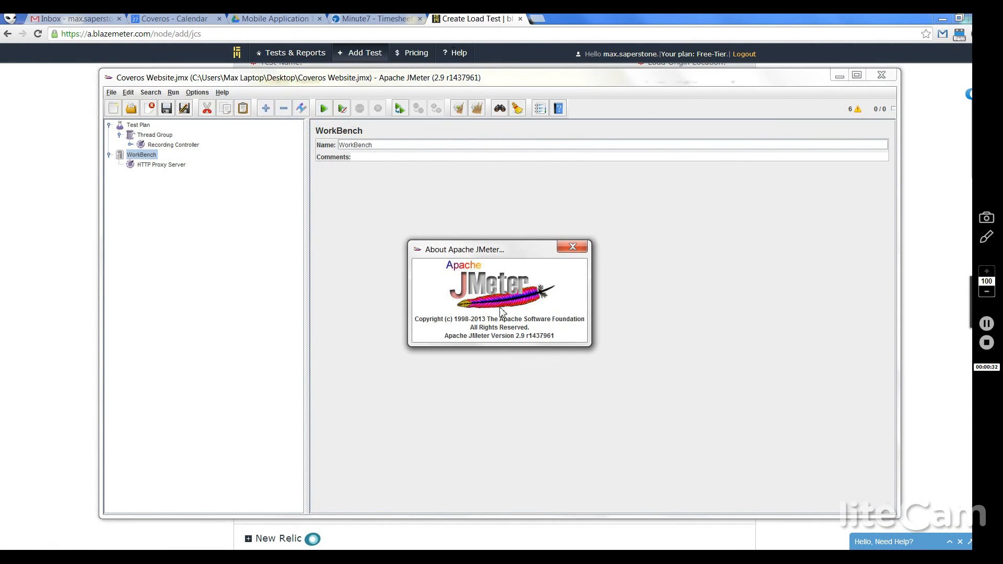
left_click(573, 247)
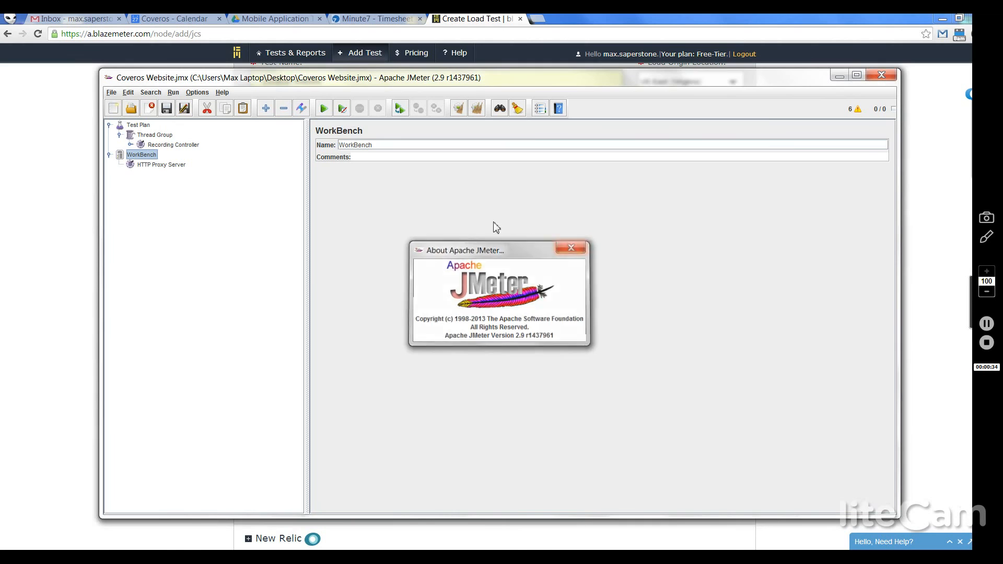
Review the Recording Controller, WorkBench and HTTP Proxy Server elements in JMeter, and return to the BlazeMeter test form
left_click(173, 146)
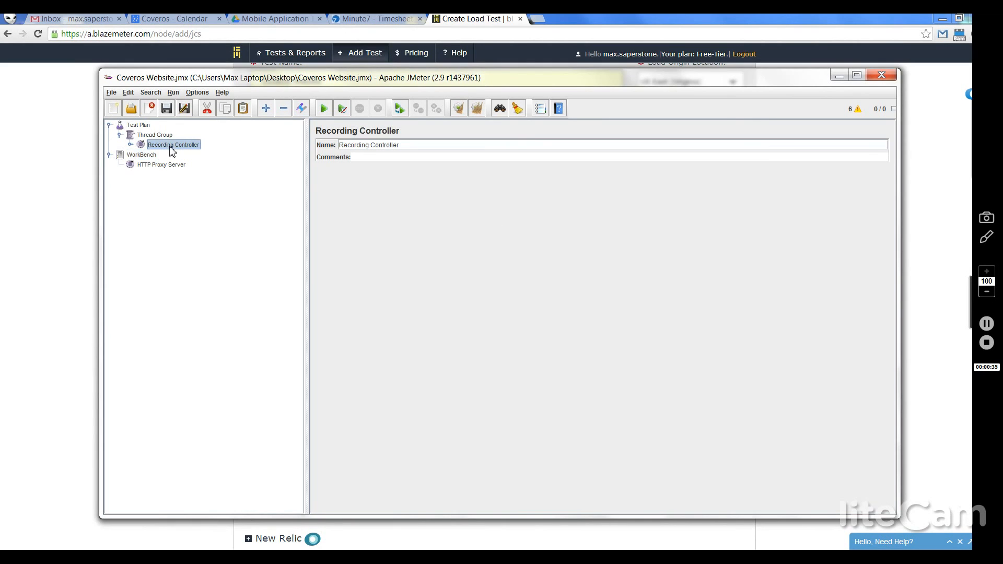
left_click(138, 155)
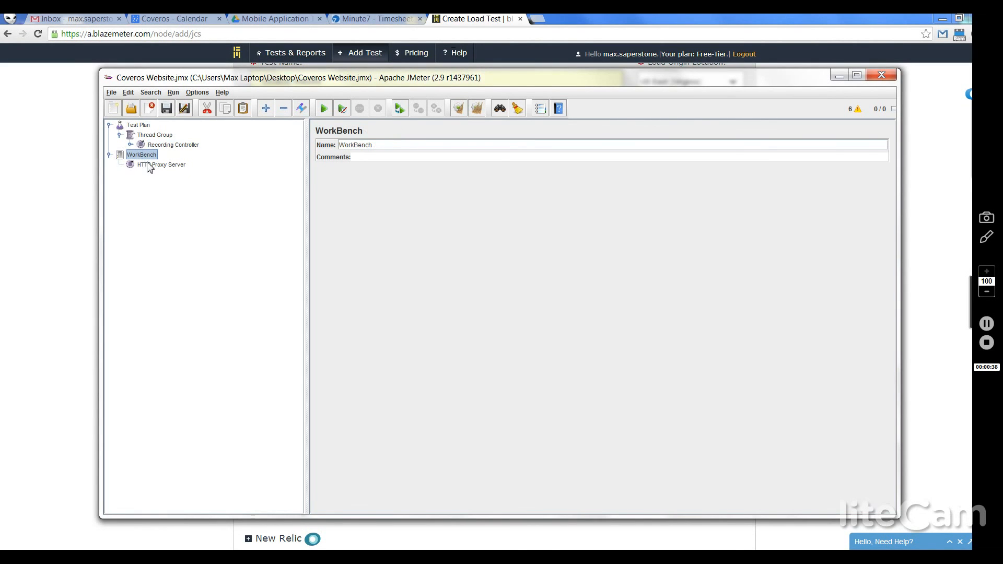
left_click(149, 165)
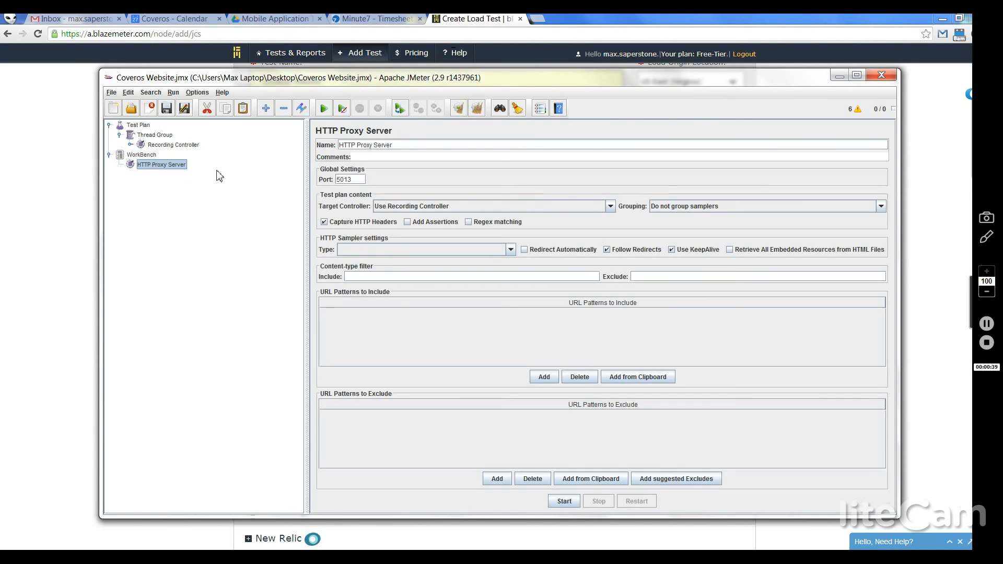
left_click(846, 78)
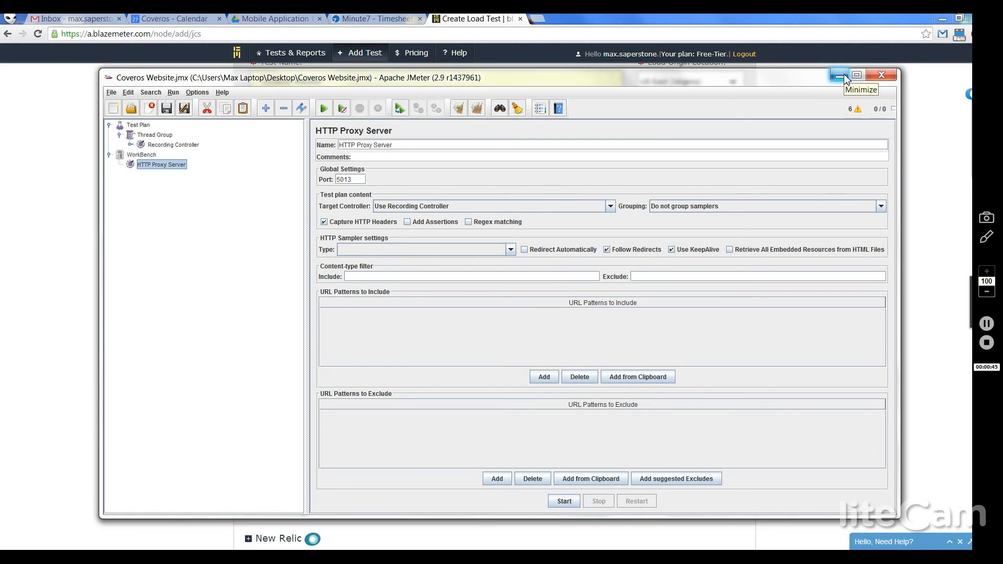
left_click(846, 78)
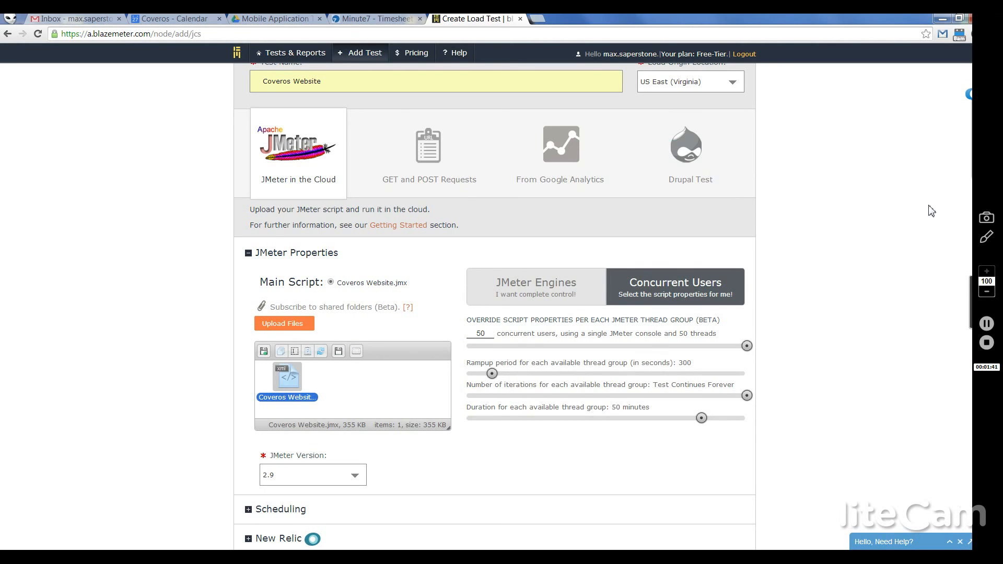
Expand the Network Emulation settings and view the available emulated network types
scroll(932, 211, "down", 2)
scroll(932, 211, "down", 5)
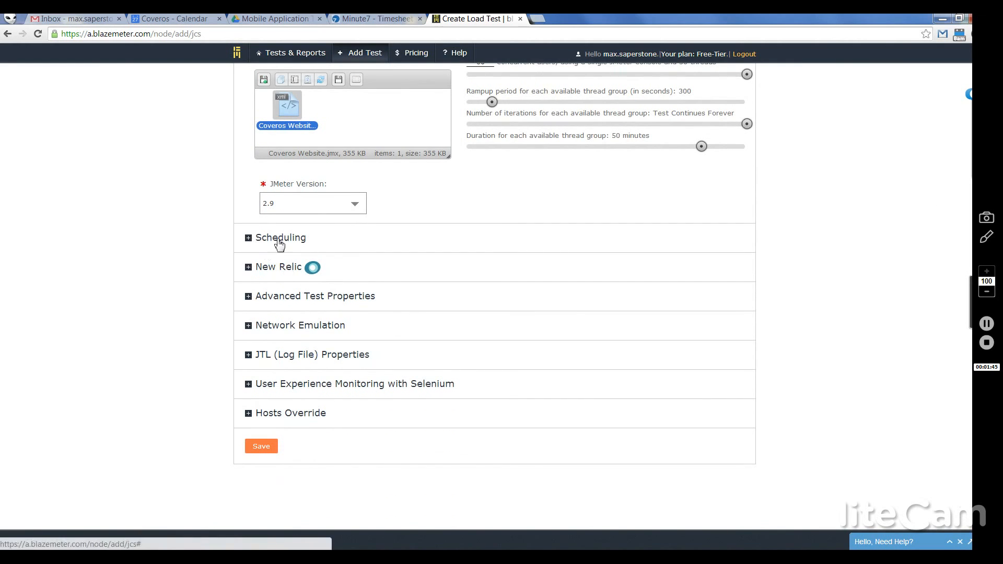
left_click(248, 327)
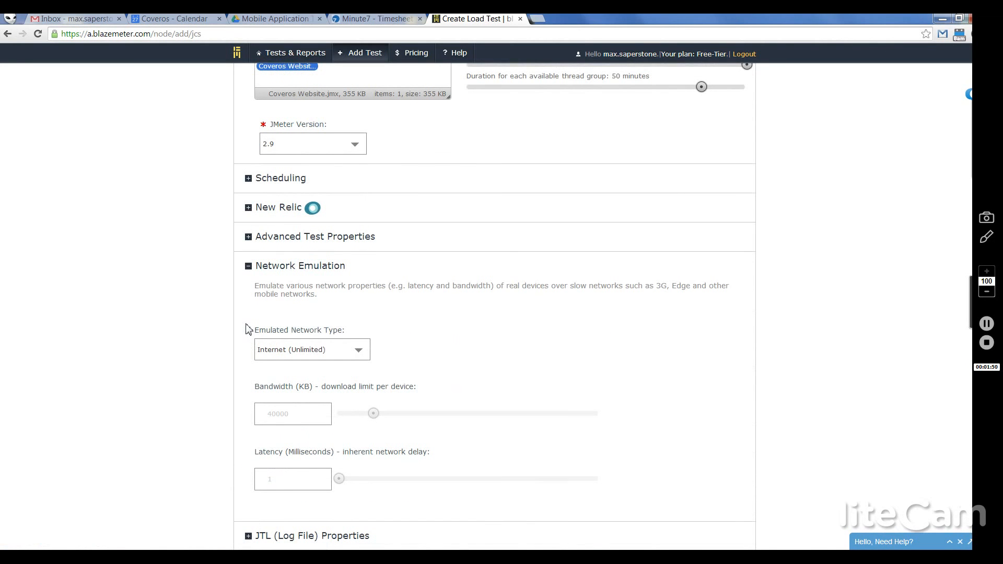
scroll(210, 320, "down", 2)
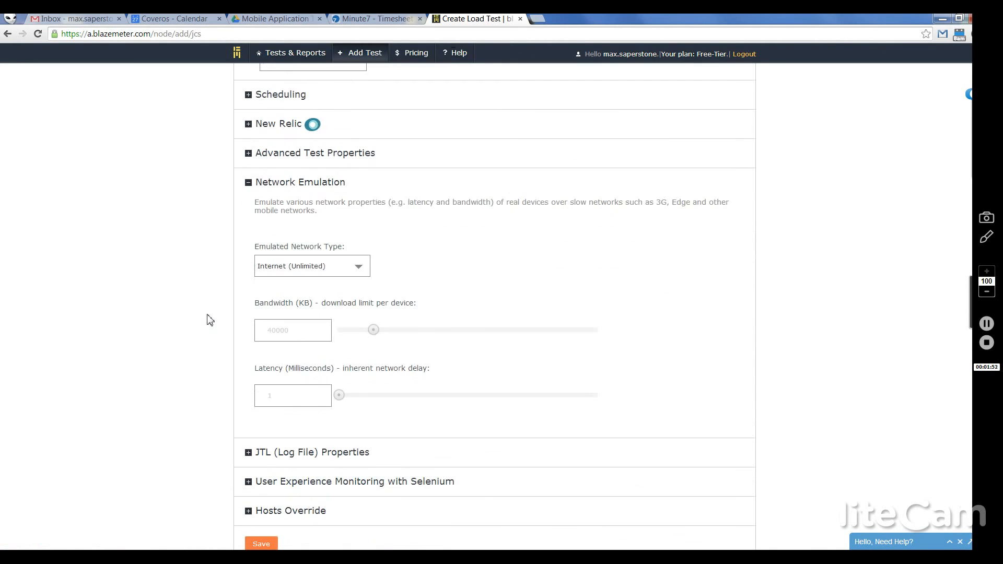
left_click(311, 271)
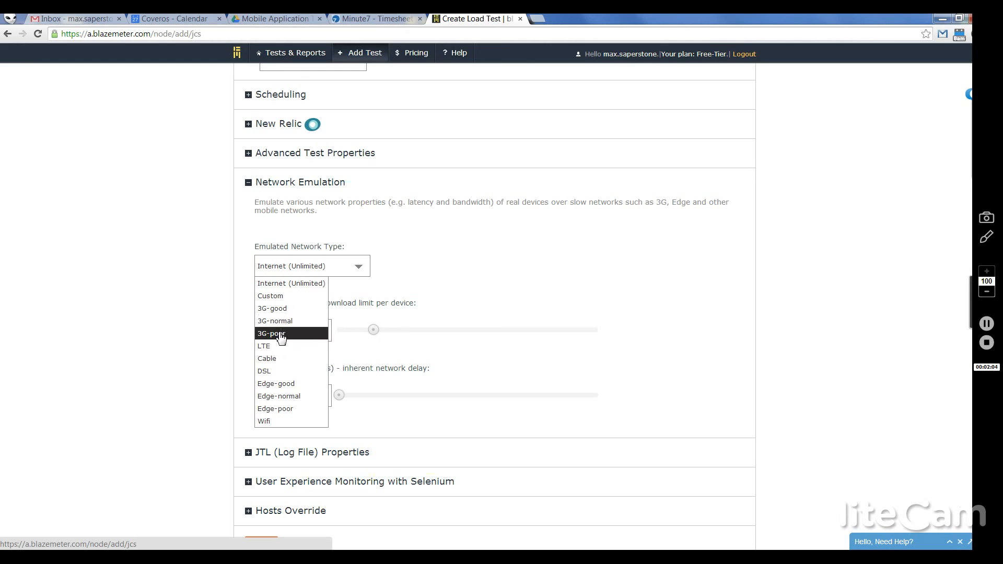
left_click(191, 319)
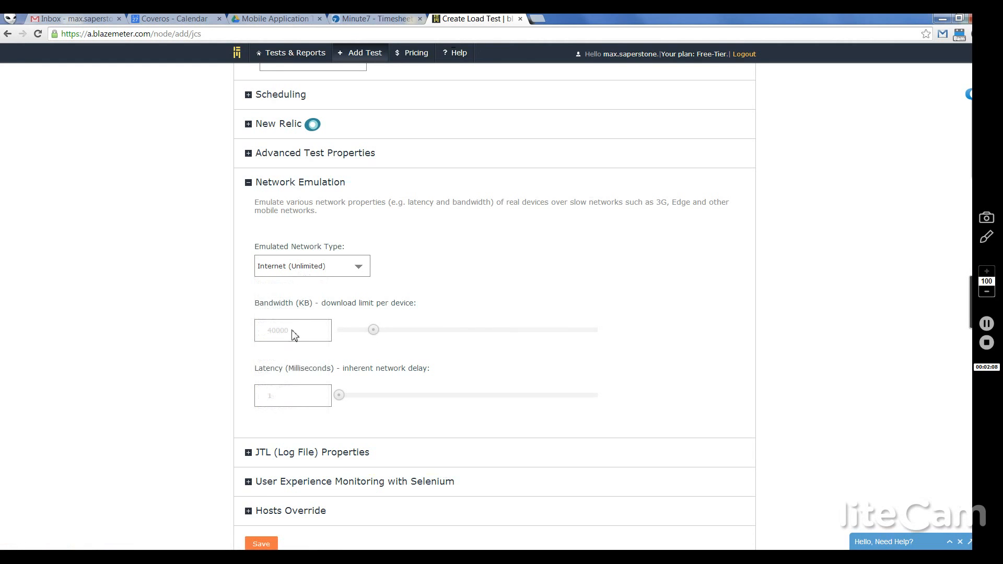
Try the Custom, 3G-poor and 3G-good presets as the emulated network type to compare their bandwidth and latency
left_click(353, 268)
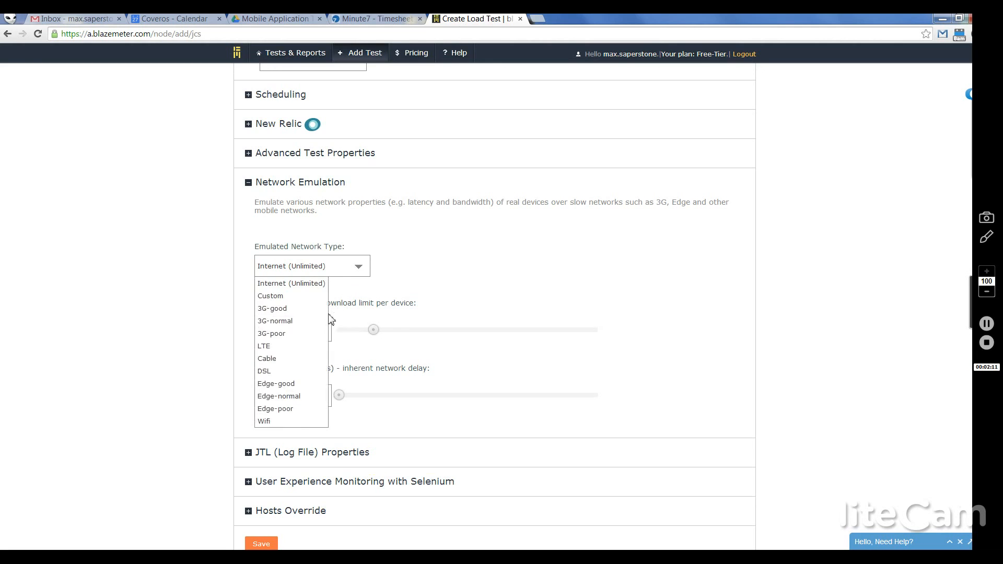
left_click(308, 299)
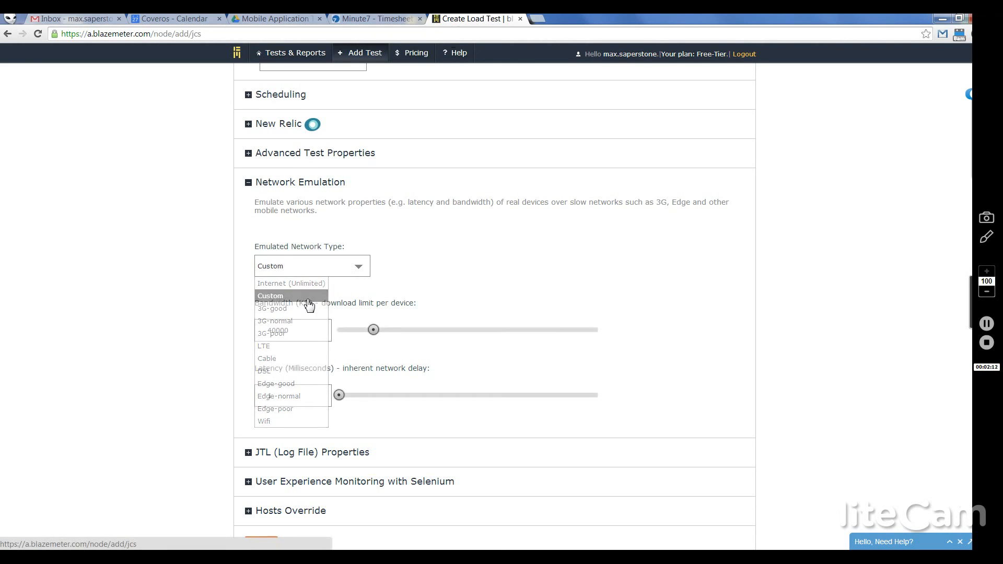
left_click(358, 270)
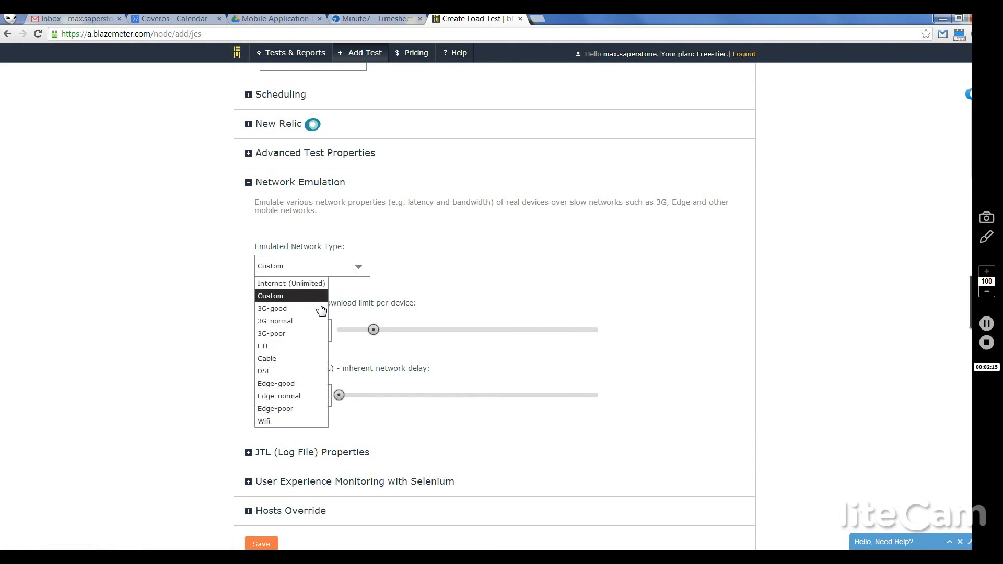
left_click(276, 333)
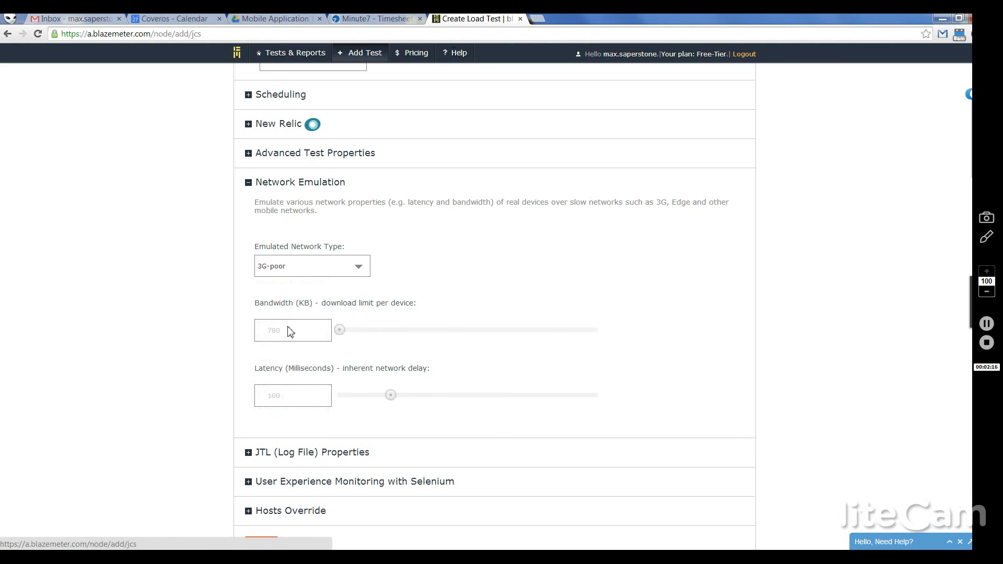
left_click(352, 269)
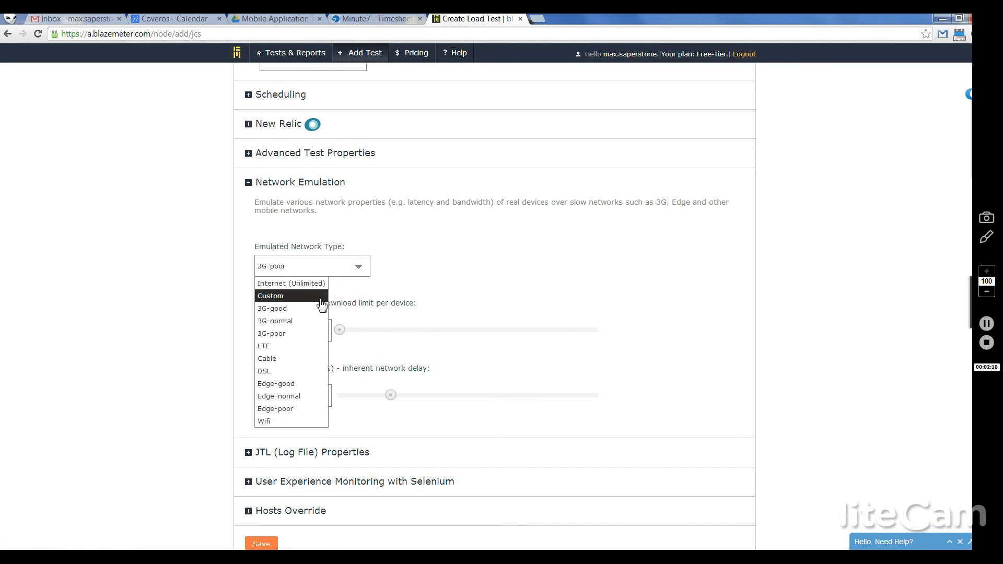
left_click(312, 308)
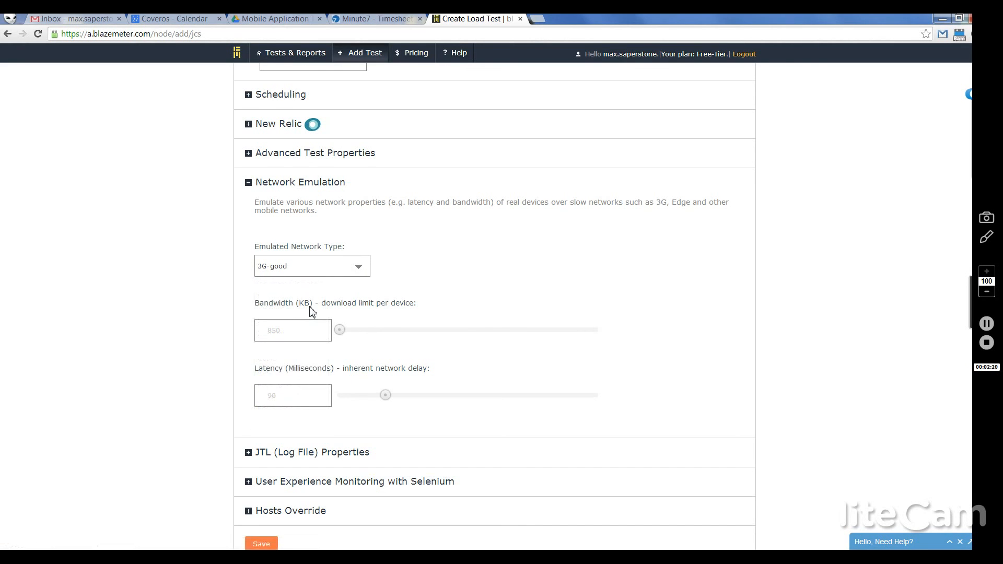
left_click(338, 269)
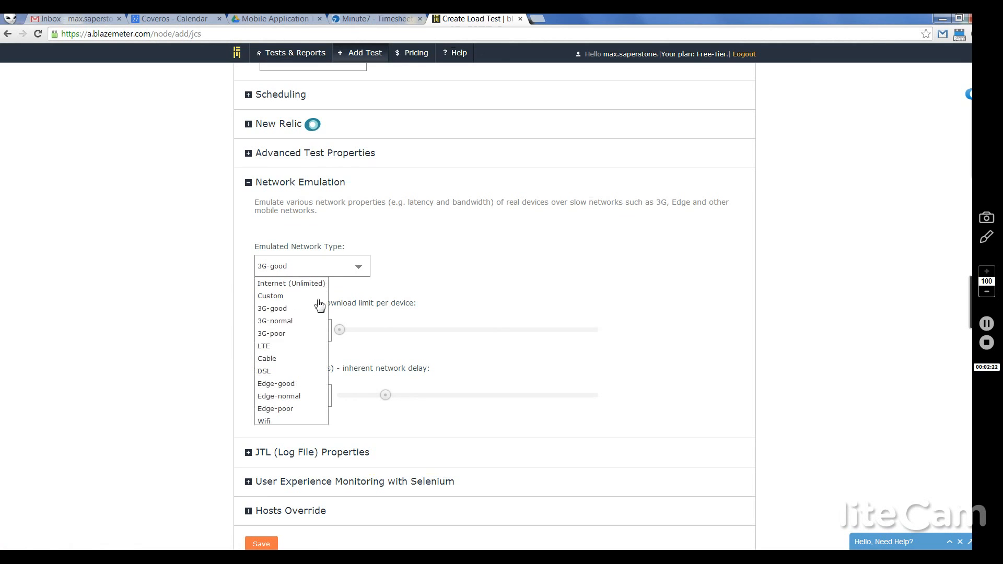
left_click(292, 344)
Set the emulated network type to 3G-good
left_click(331, 267)
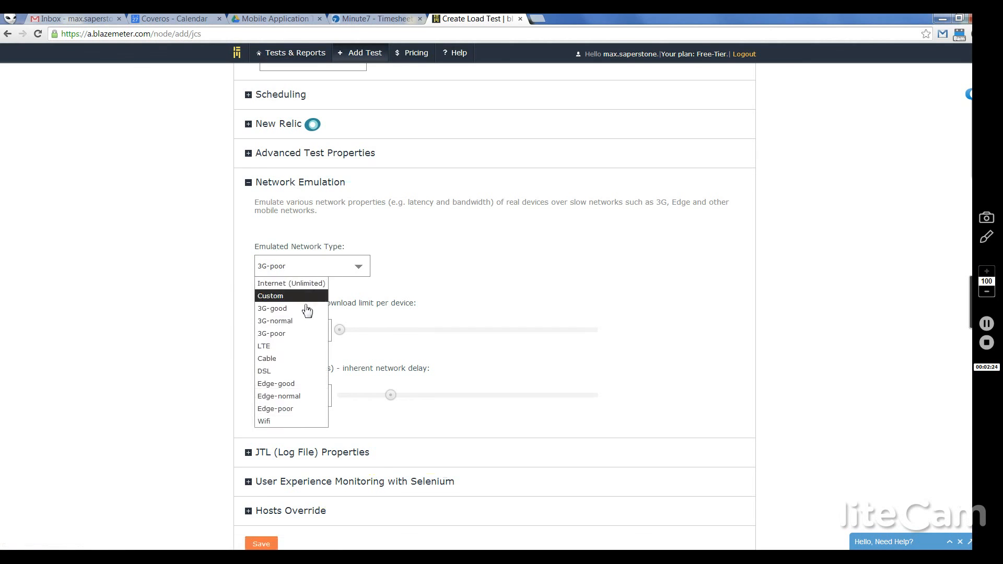
left_click(306, 309)
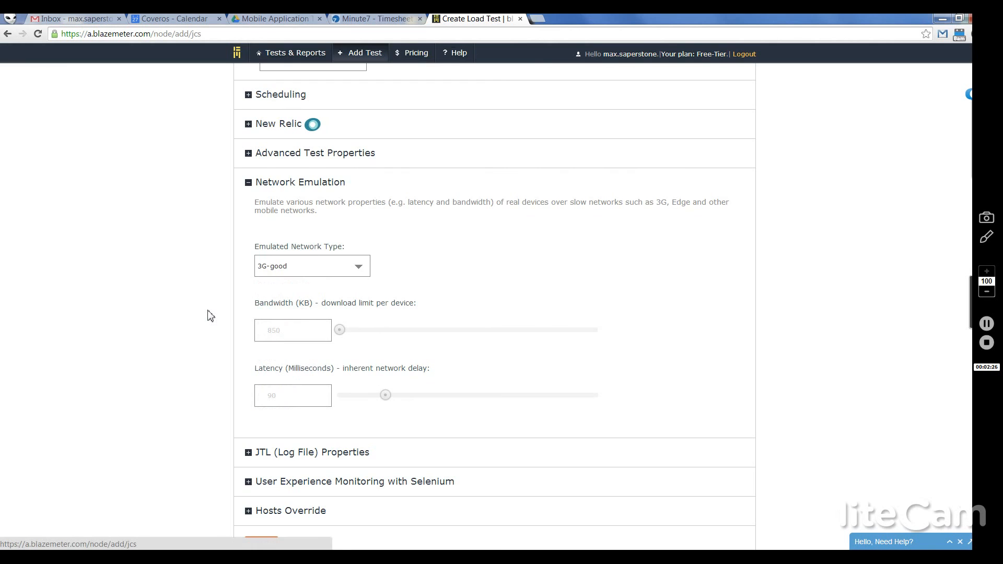
scroll(209, 315, "down", 2)
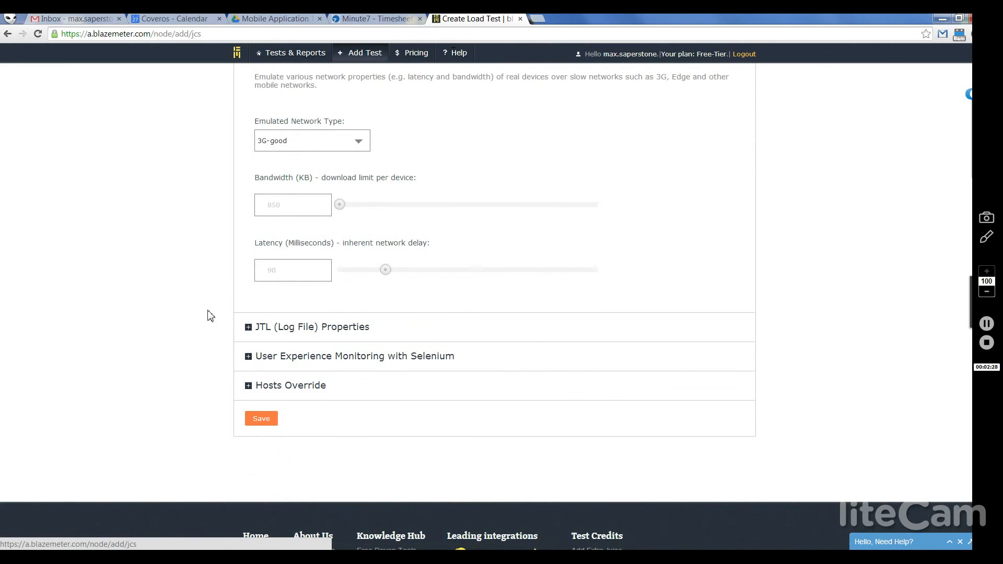
left_click(249, 357)
left_click(375, 228)
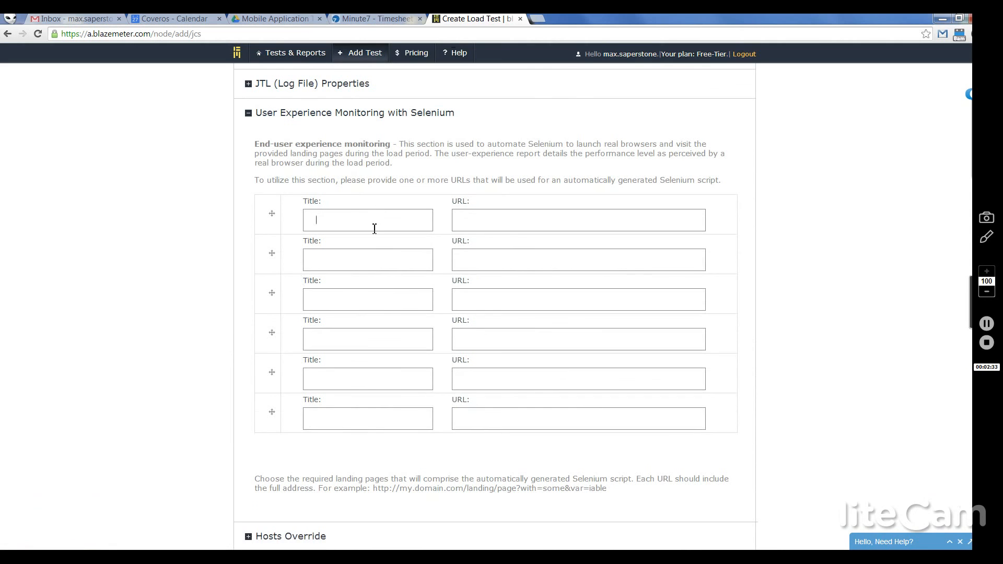
type("Coveros")
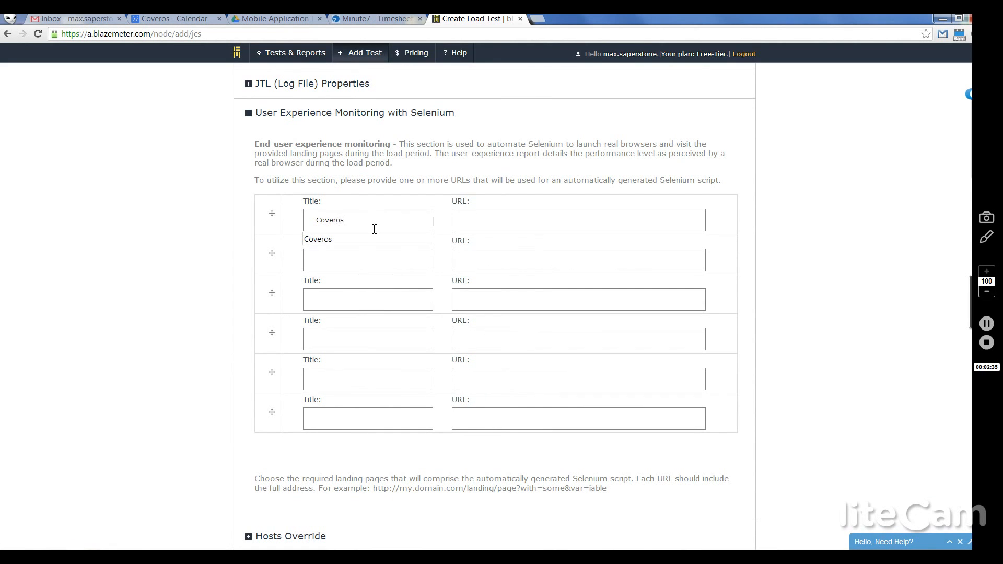
key("Tab")
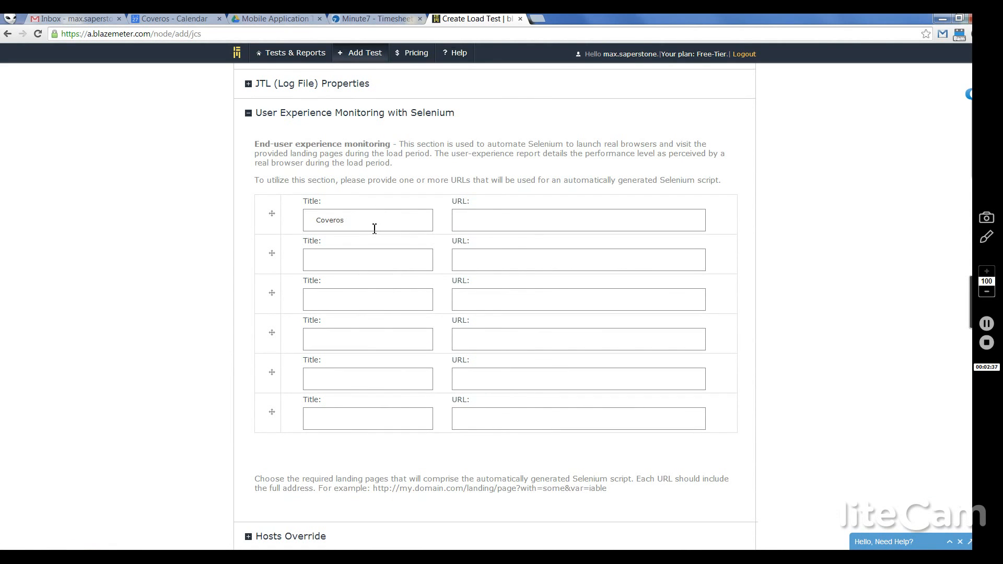
type("www.cov")
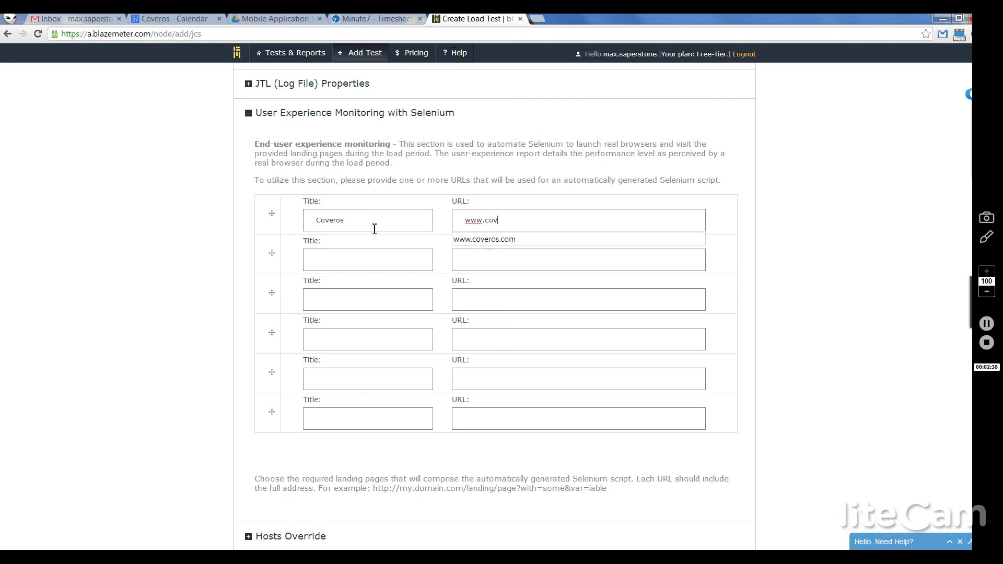
type("eros")
key("Down")
key("Return")
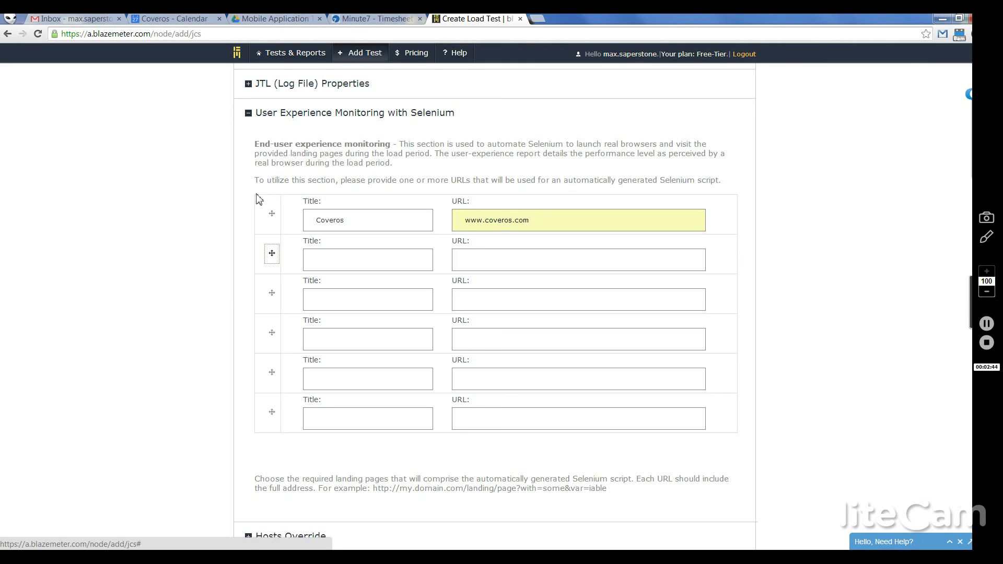
left_click(157, 403)
scroll(157, 403, "down", 2)
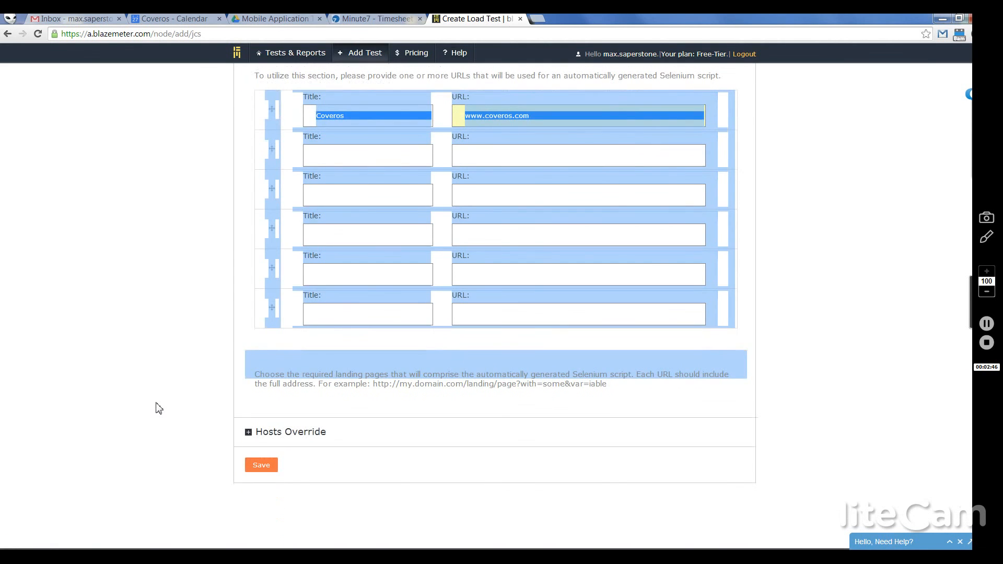
Clear the accidental text selection on the page and try to save the load test
left_click_drag(158, 408, 261, 468)
left_click(175, 412)
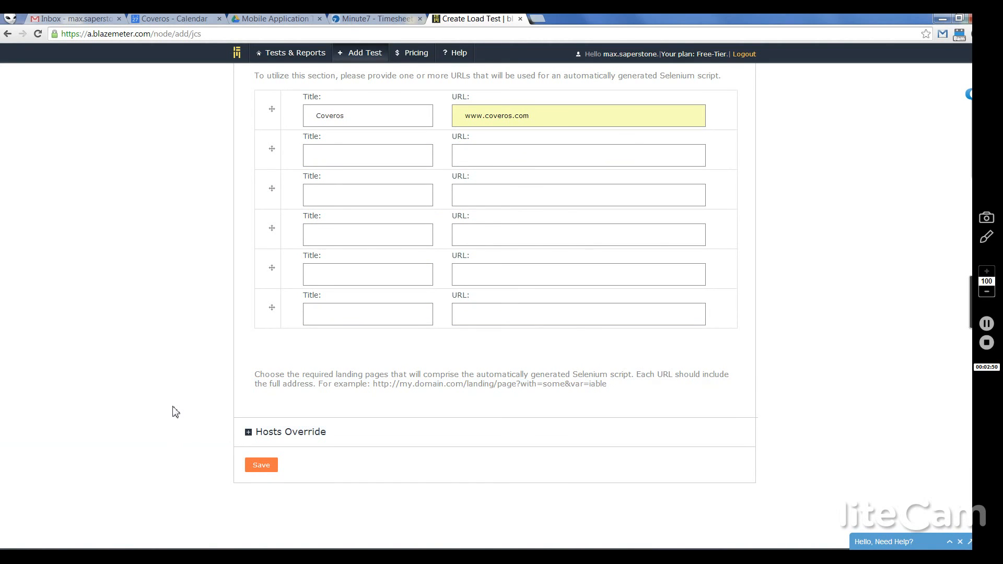
left_click(268, 473)
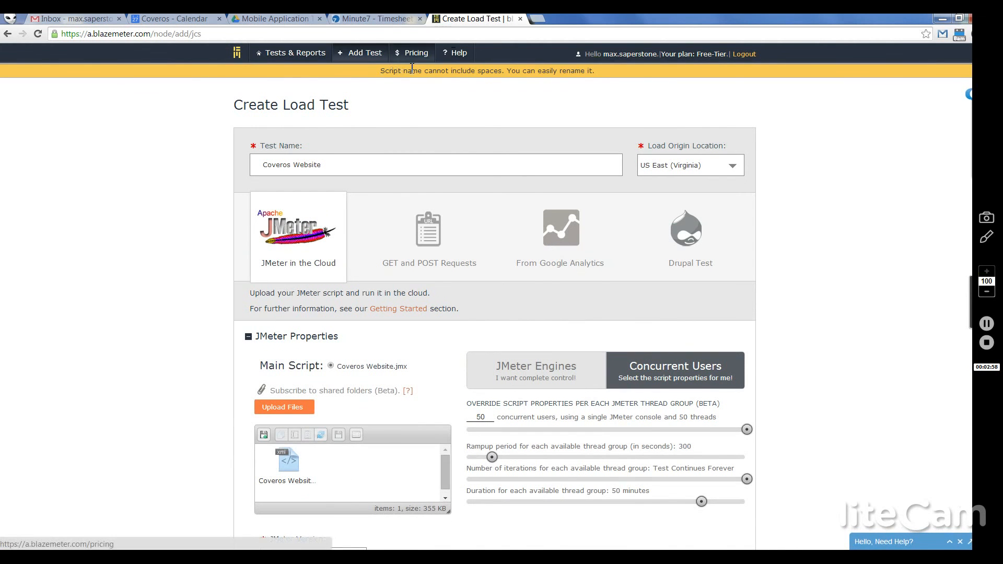
Rename the uploaded JMeter script to CoverosWebsite.jmx so its name contains no space
left_click(294, 483)
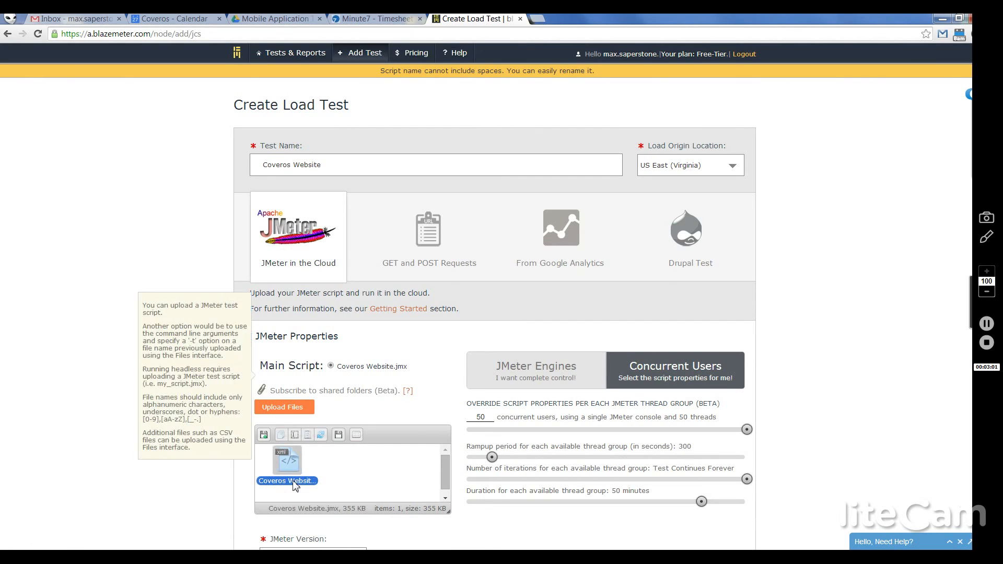
left_click(296, 435)
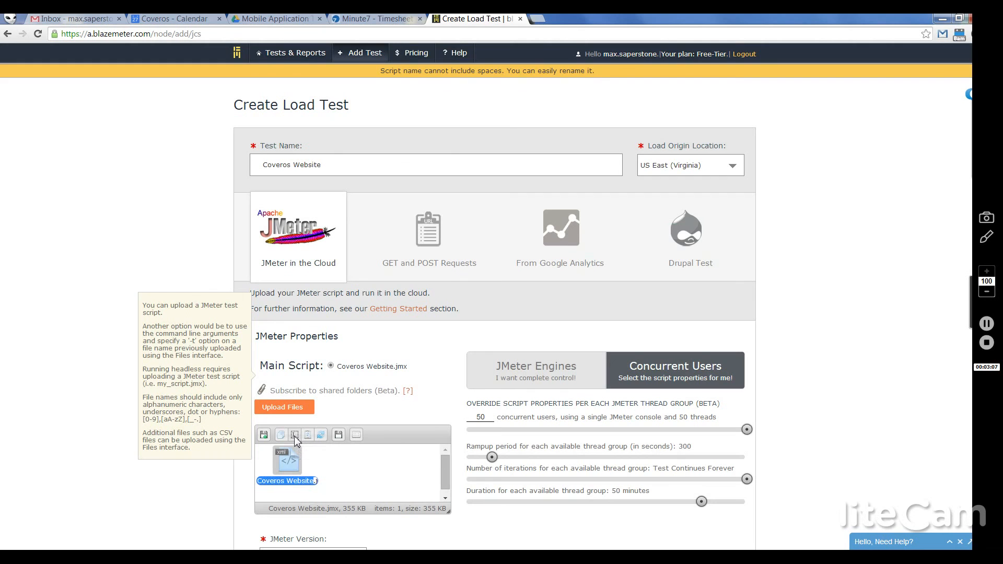
key("BackSpace")
key("Return")
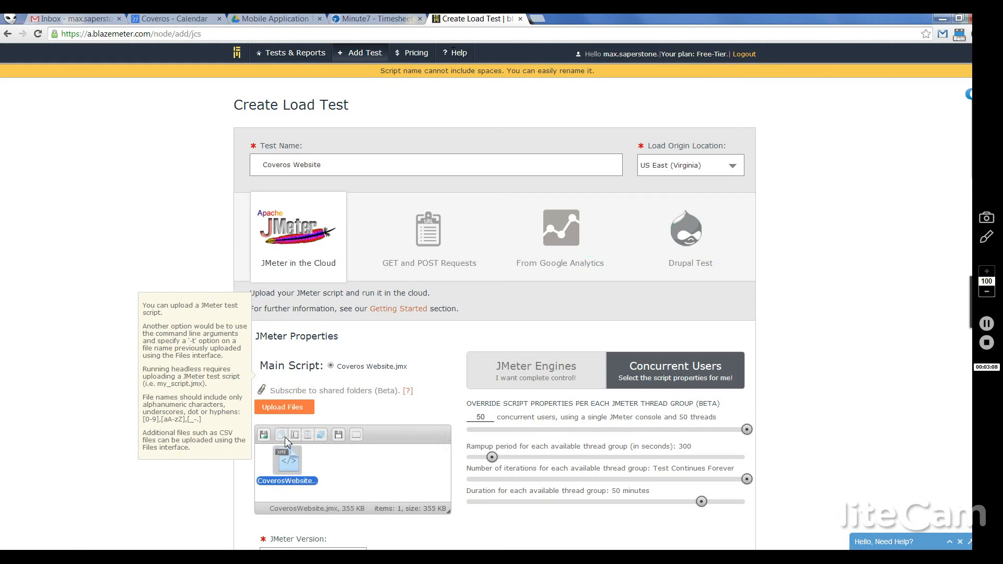
Check the Advanced Test Properties, and set the emulated network type to 3G-good under Network Emulation
scroll(102, 424, "down", 8)
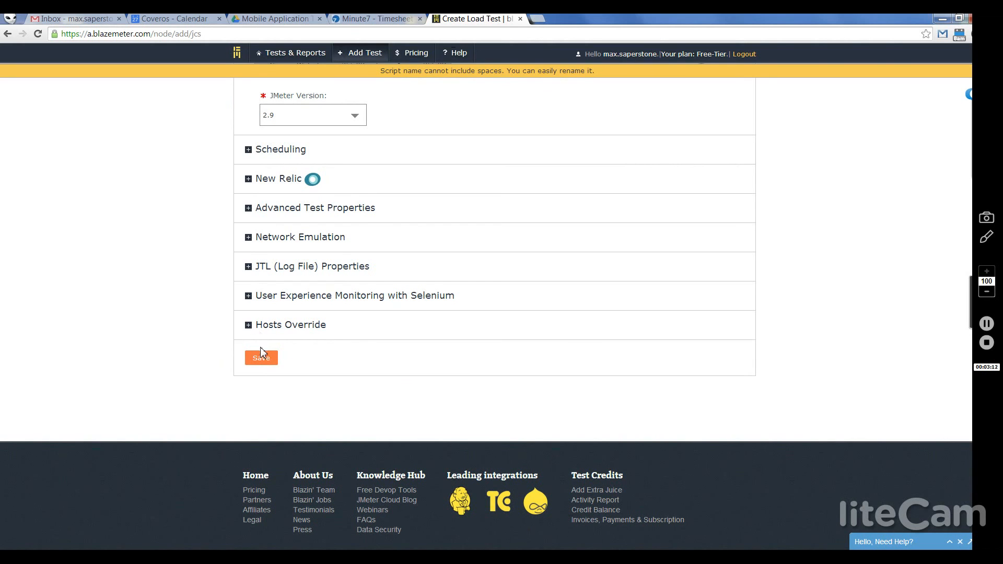
left_click(250, 210)
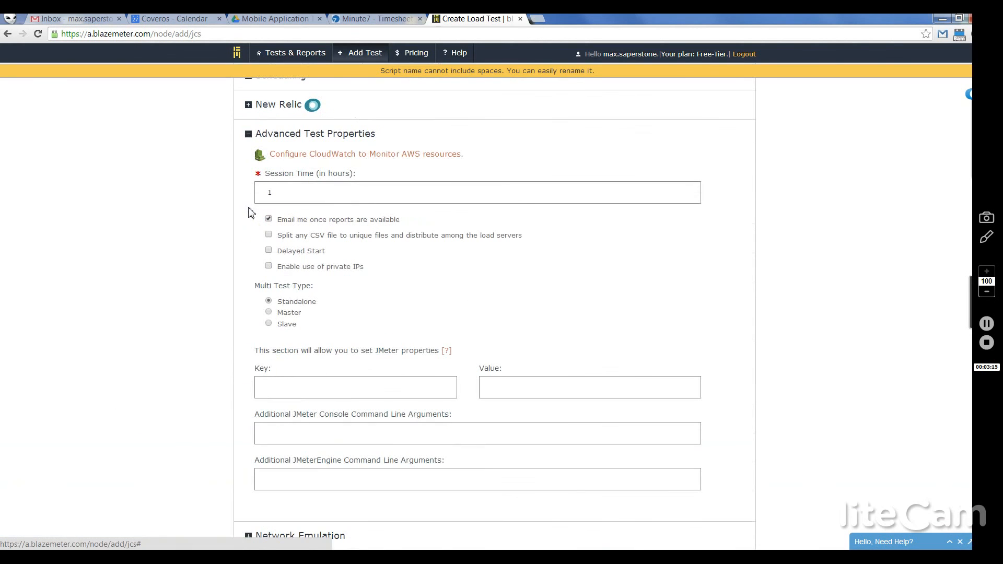
left_click(249, 137)
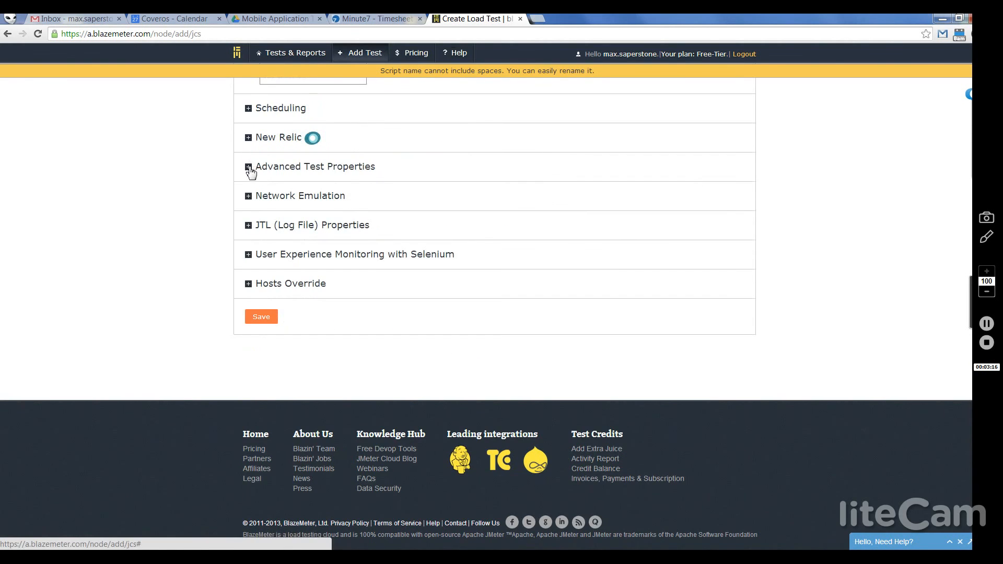
left_click(249, 198)
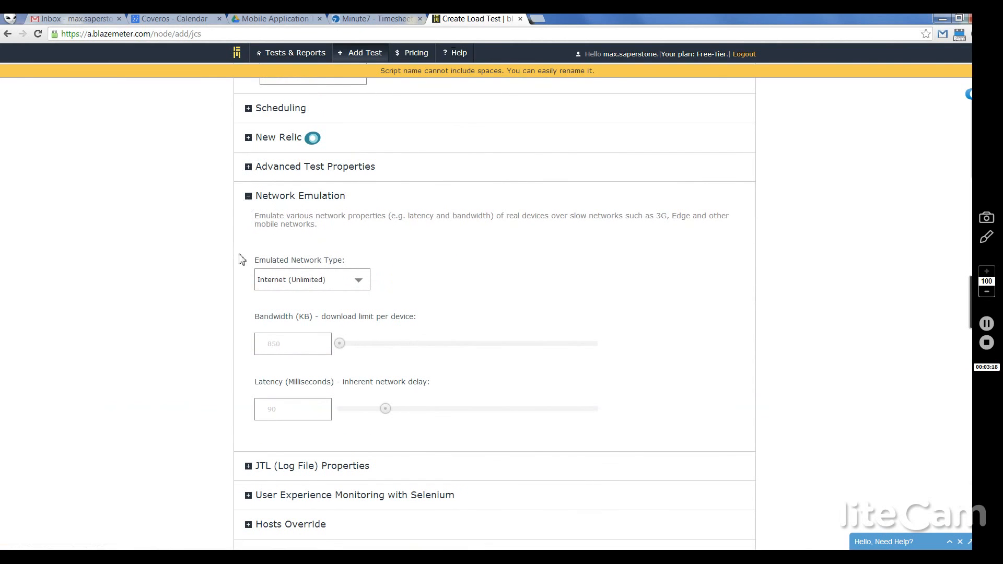
left_click(280, 289)
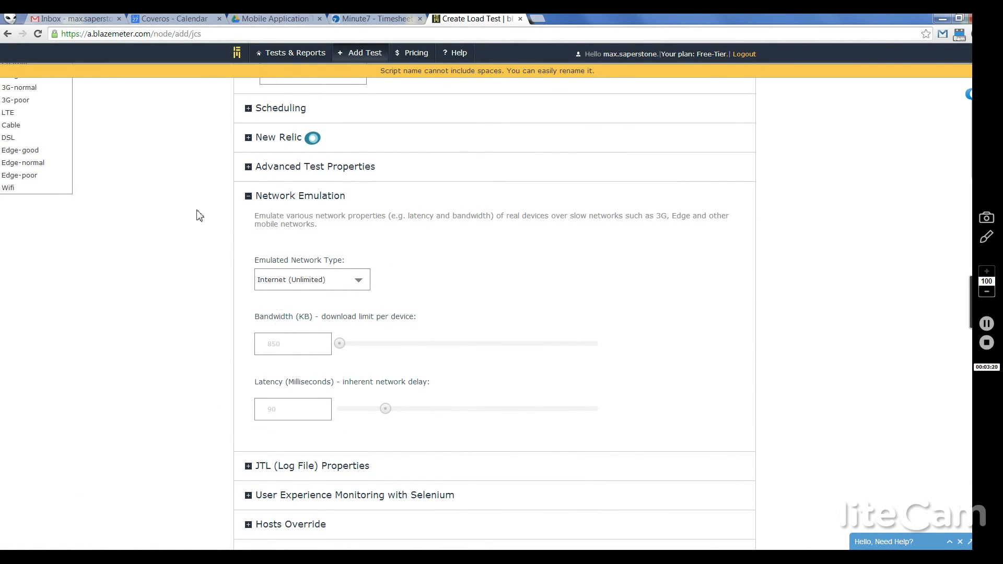
left_click(17, 100)
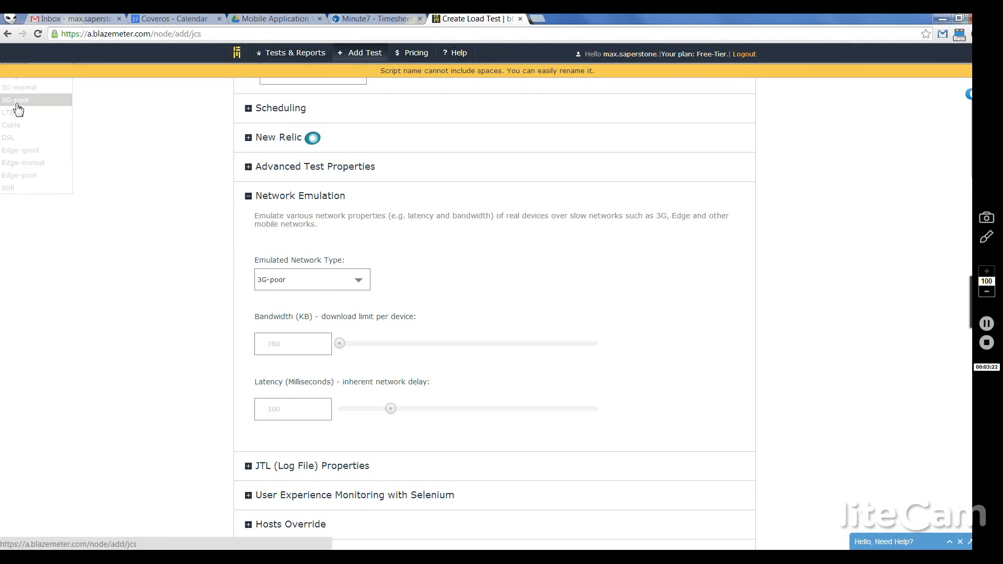
left_click(289, 284)
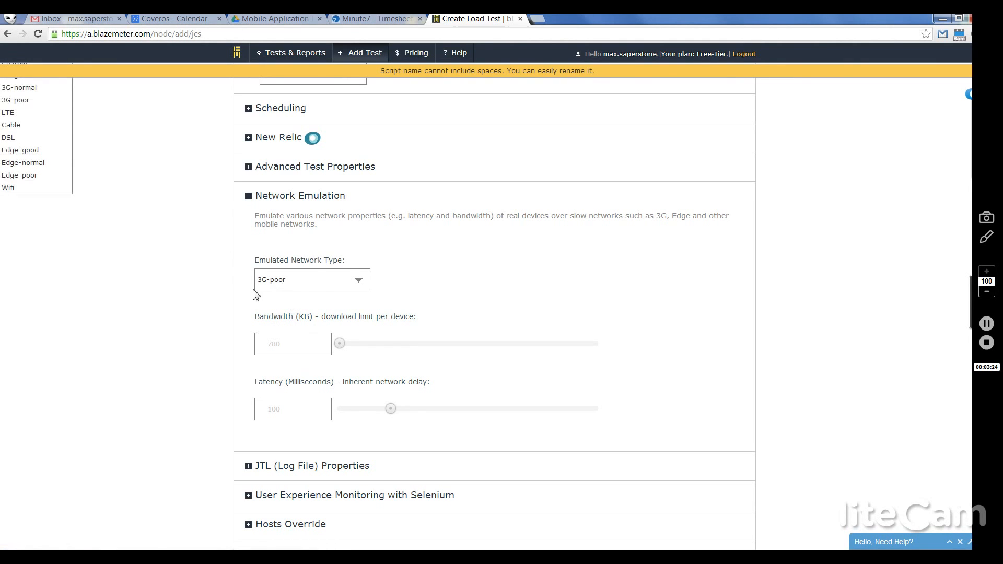
left_click(10, 81)
scroll(152, 312, "down", 2)
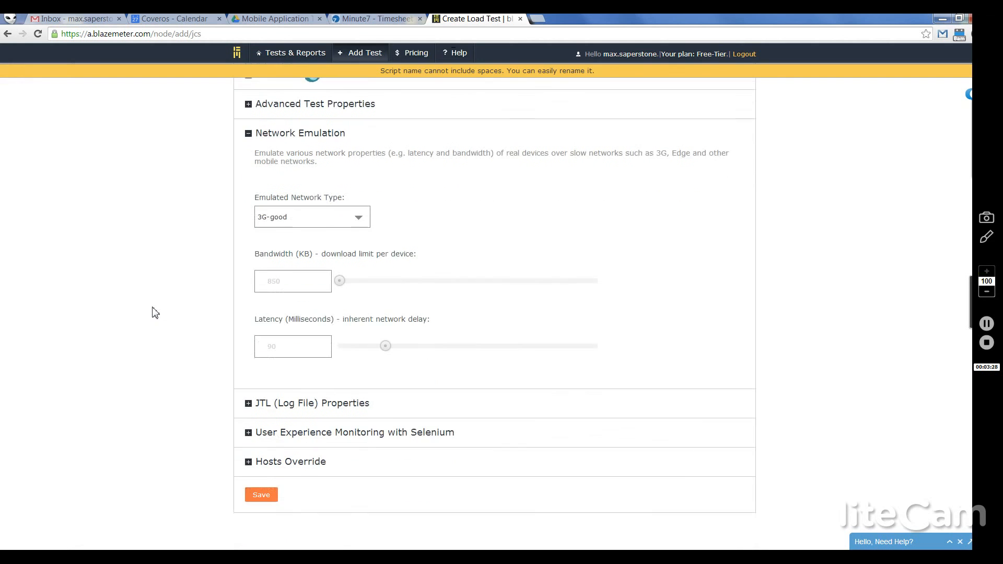
Check the Coveros landing page under User Experience Monitoring, then save the load test and launch its servers
left_click(258, 401)
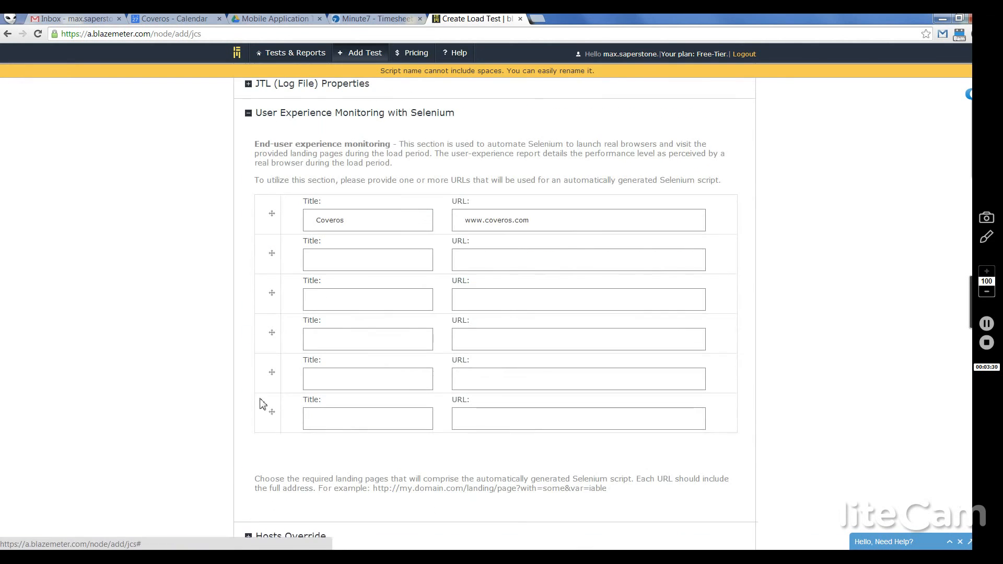
scroll(126, 487, "down", 2)
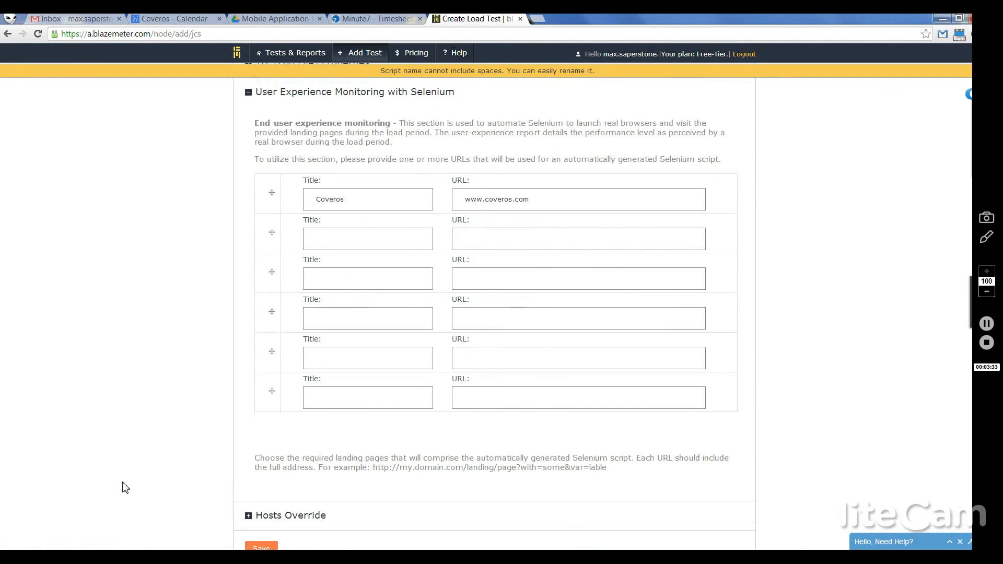
left_click(277, 488)
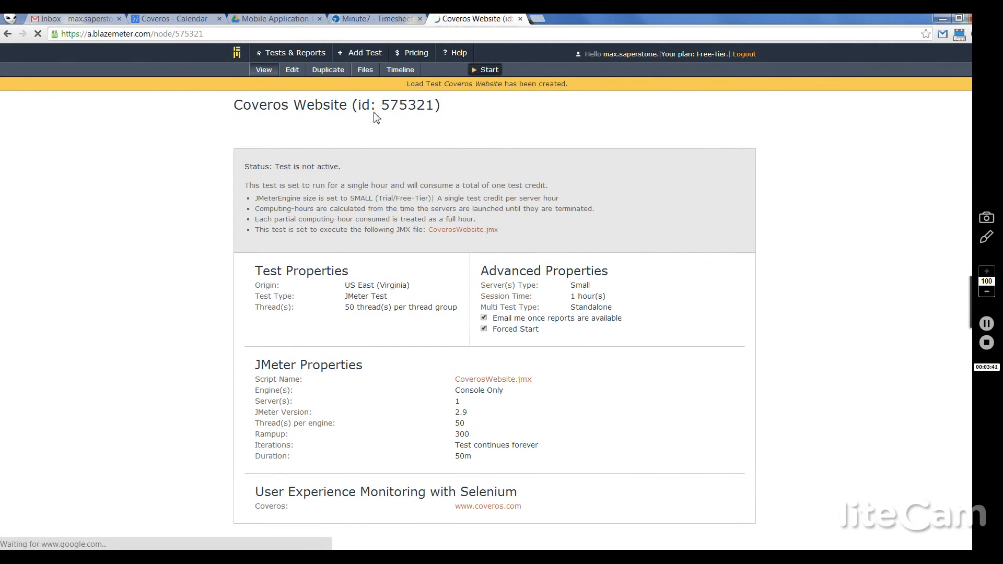
left_click(489, 72)
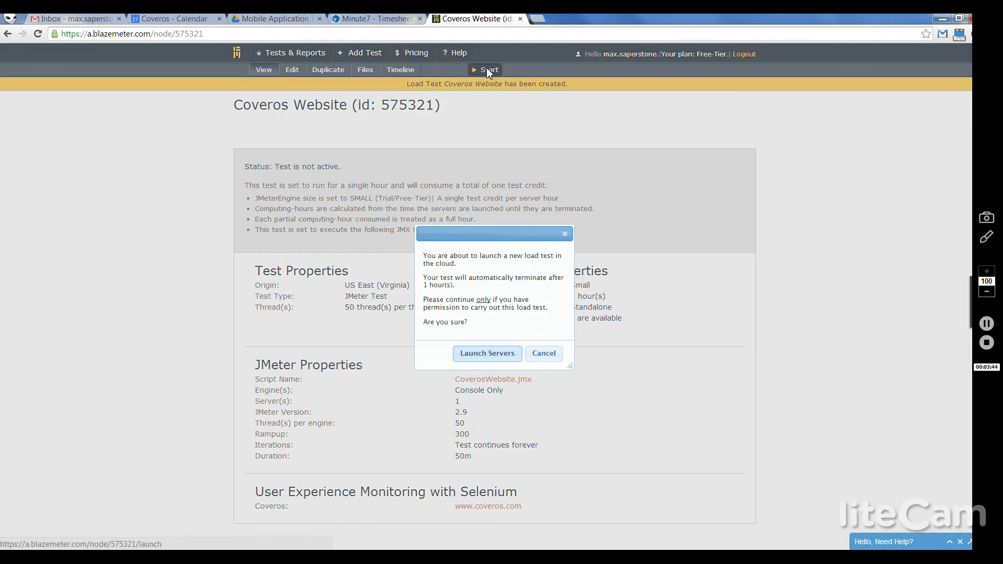
left_click(496, 353)
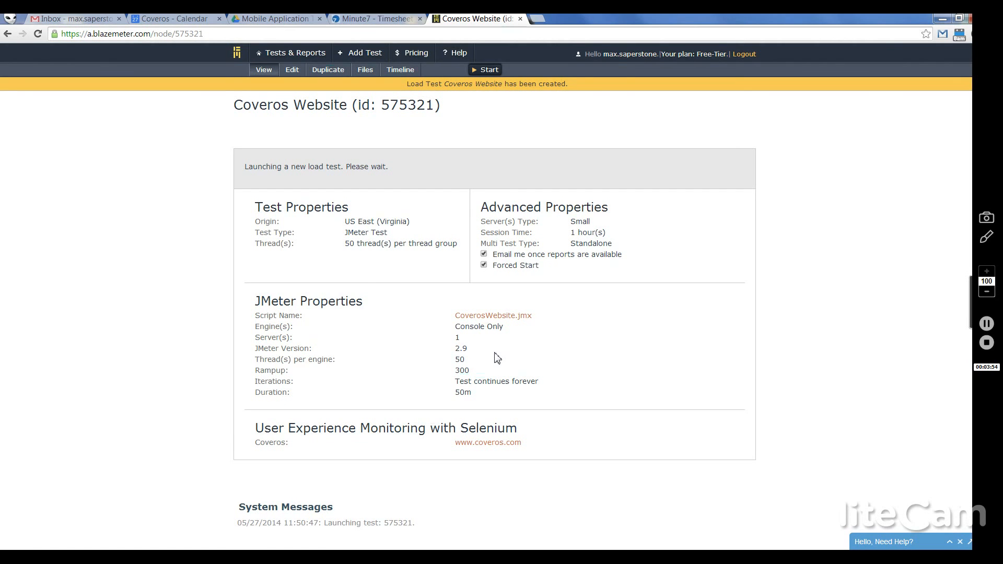
View the configuration of the most recent inactive Coveros Website load test and return to the list of tests and reports
left_click(319, 54)
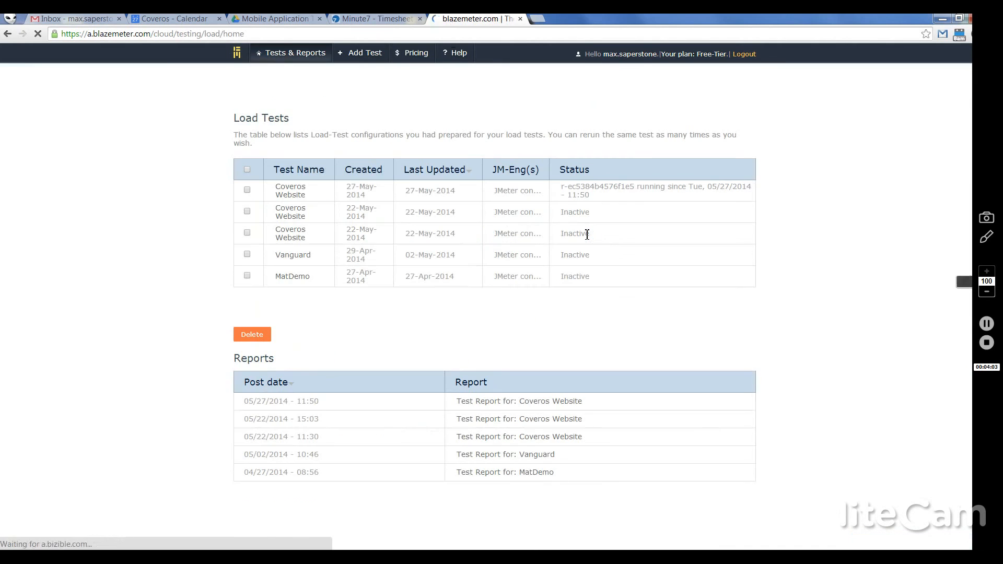
left_click(290, 212)
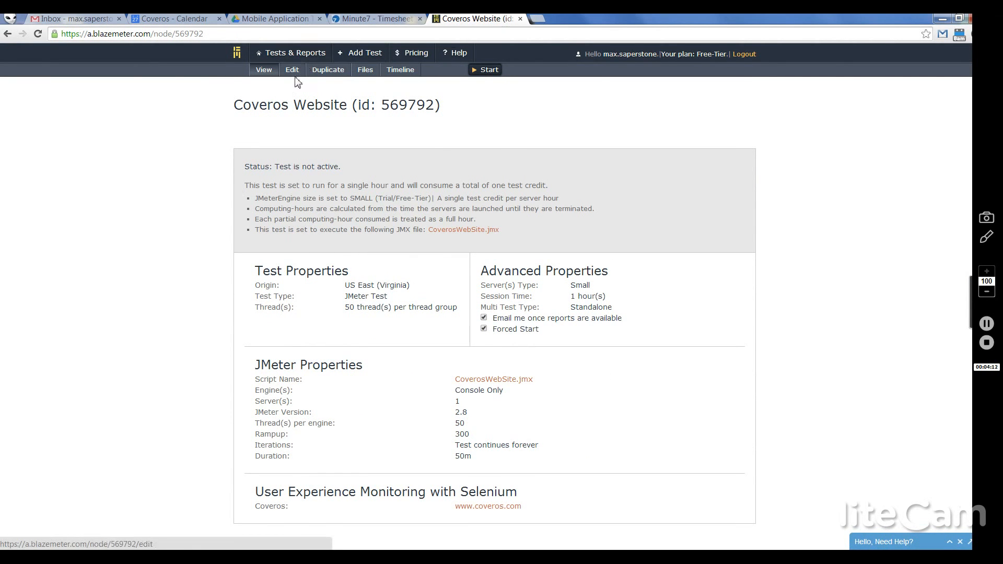
left_click(294, 77)
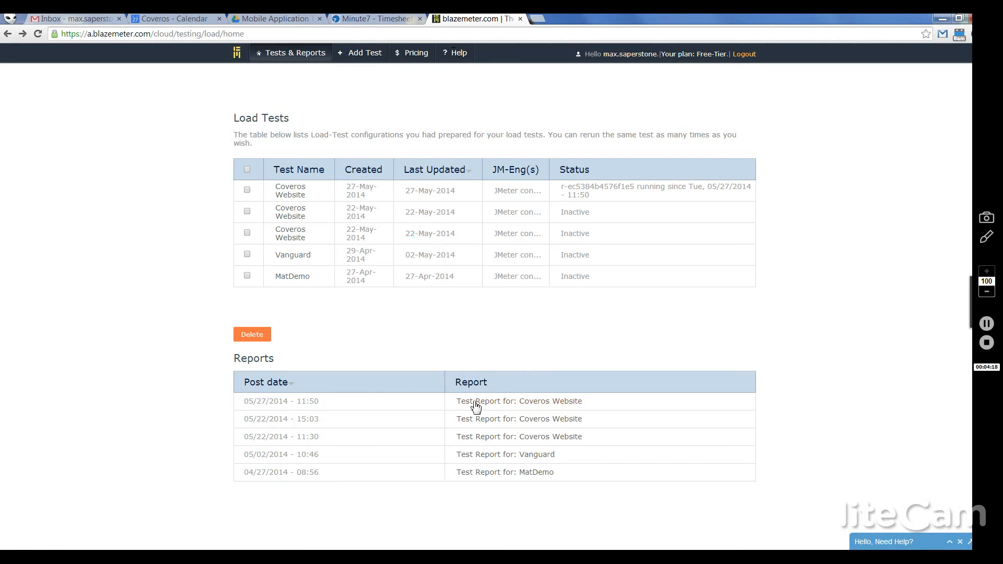
Open the Coveros Website test report dated 05/22/2014 - 15:03 and view its load results chart
left_click(481, 421)
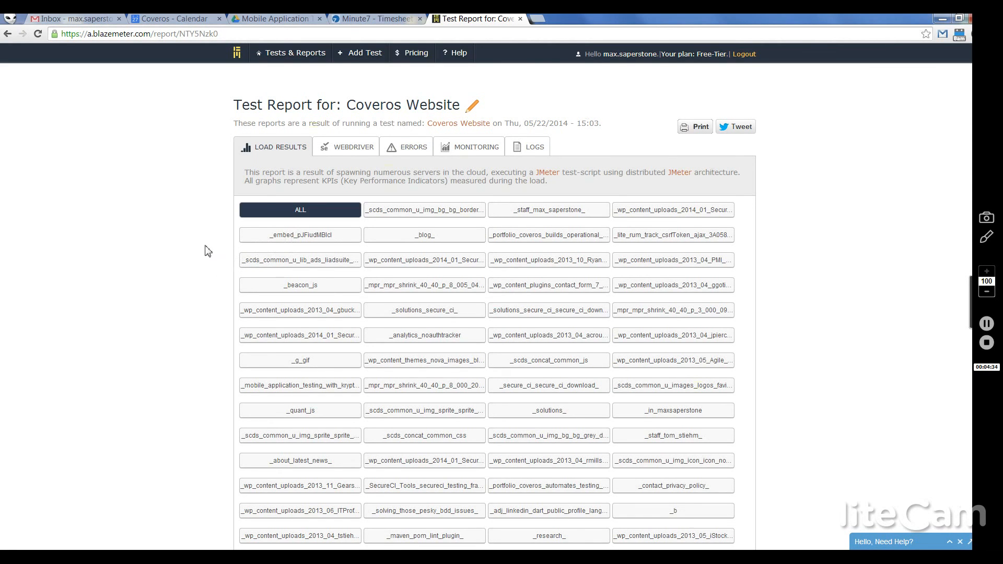
scroll(207, 250, "down", 8)
scroll(208, 251, "down", 3)
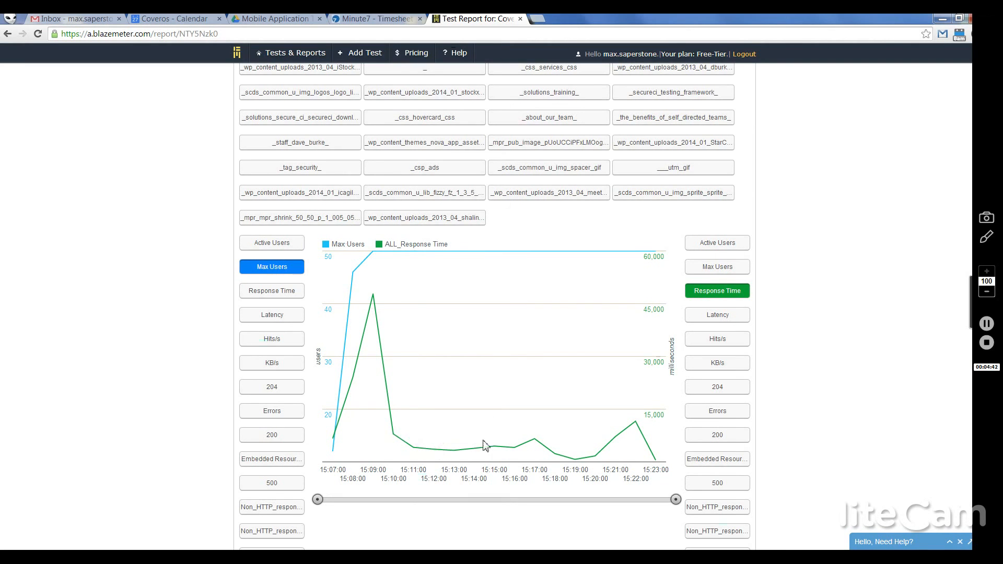
Compare Latency, Hits/s, Active Users, 200, 500 and Non_HTTP_response results against Response Time in the load results chart
left_click(252, 318)
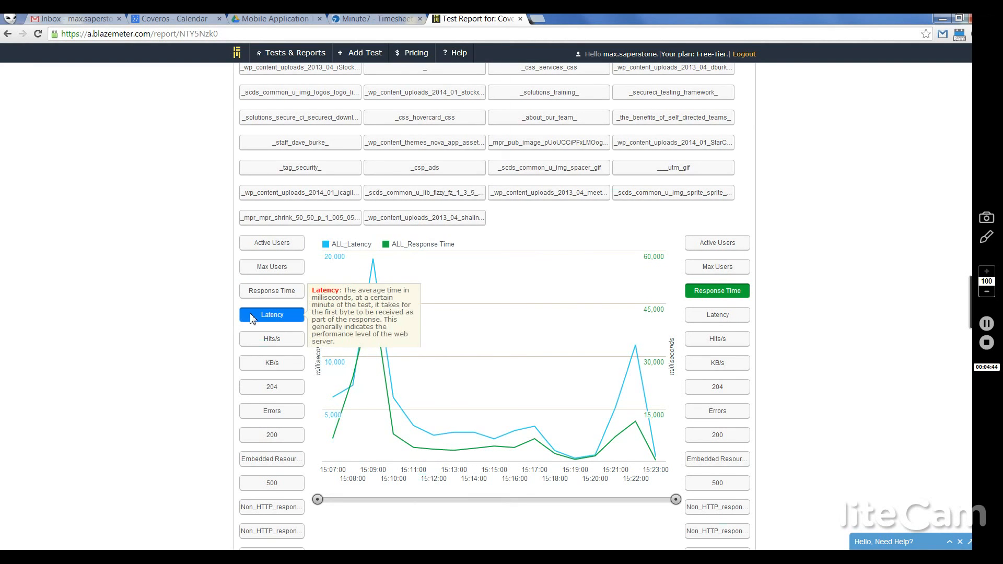
left_click(275, 345)
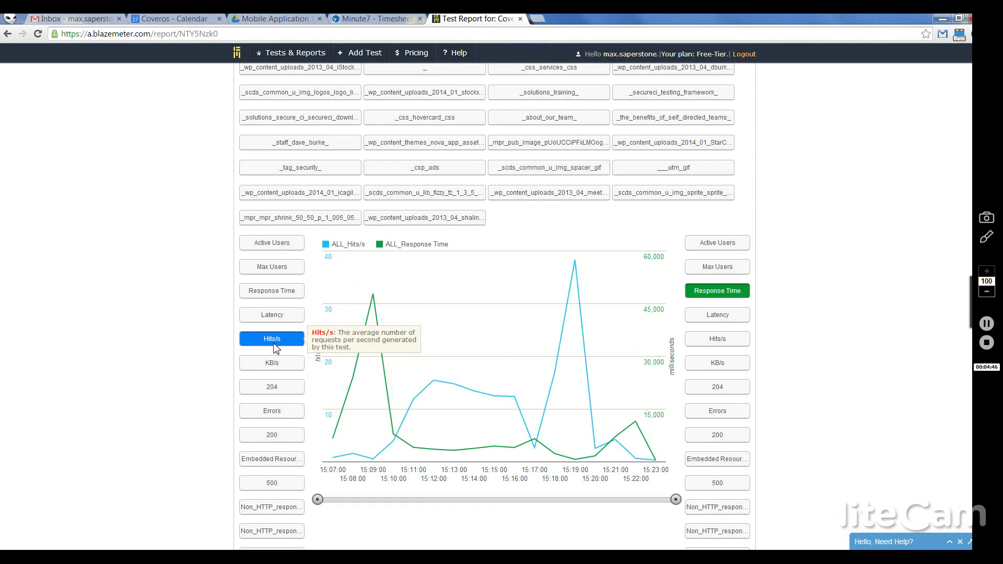
left_click(277, 245)
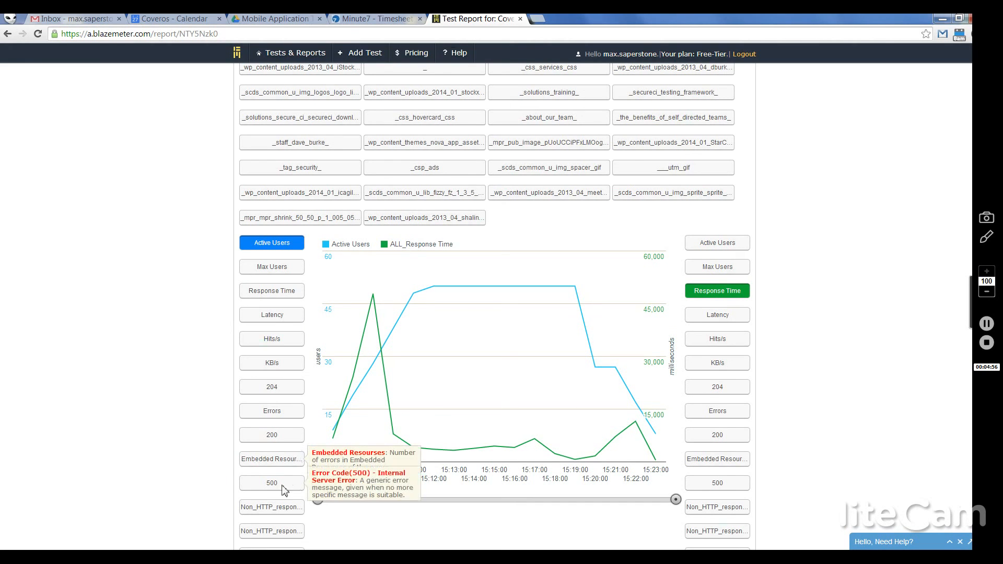
left_click(273, 436)
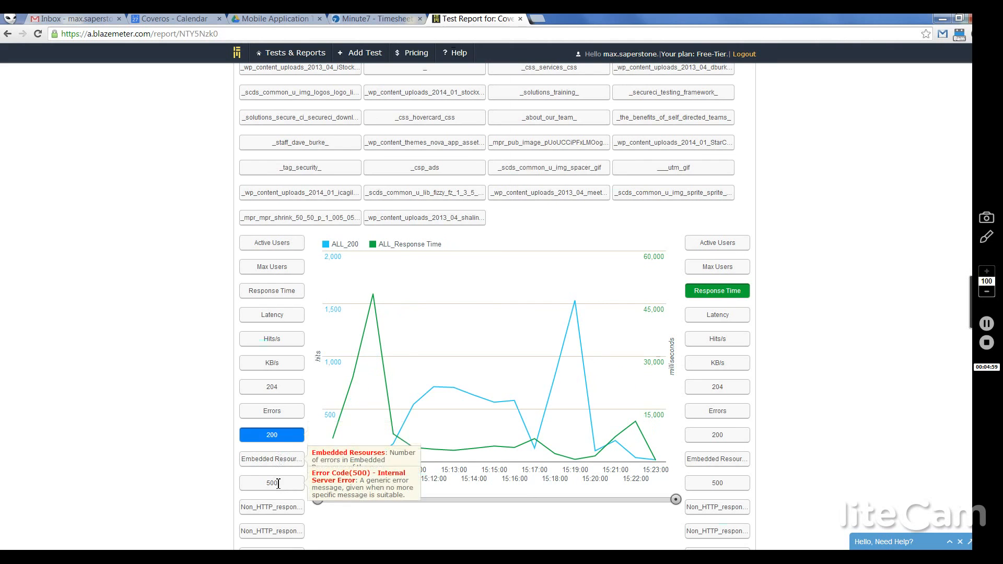
left_click(279, 483)
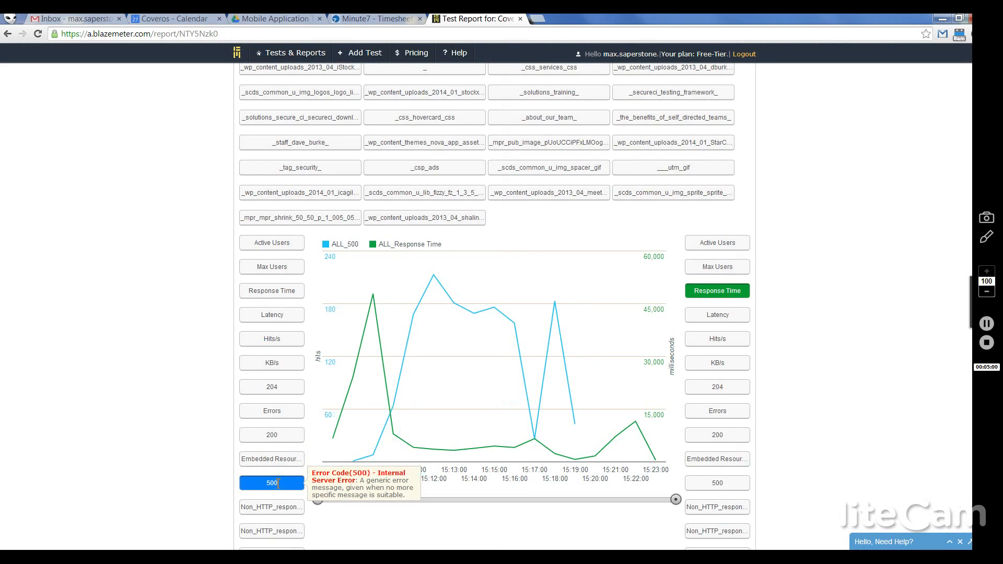
left_click(272, 507)
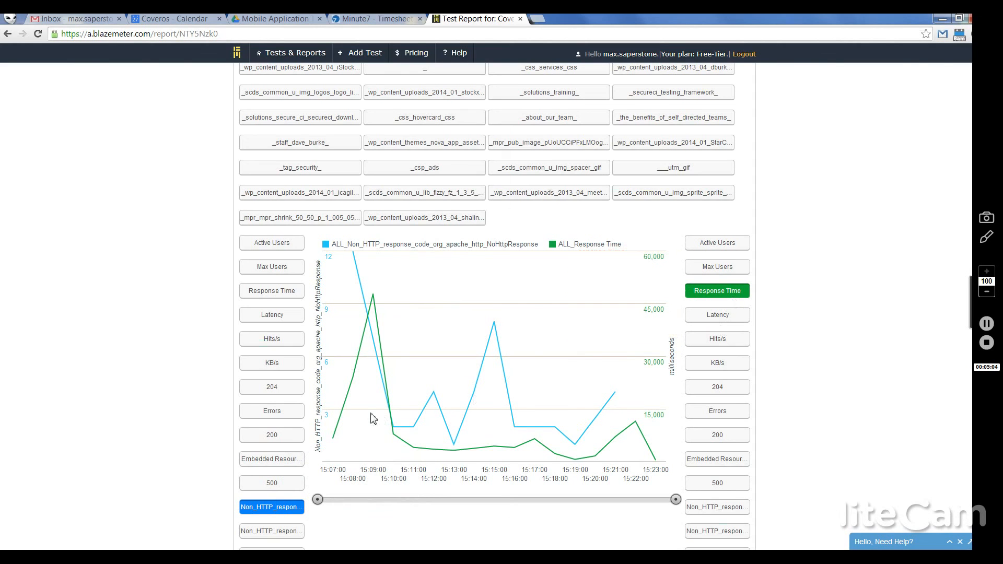
left_click(272, 481)
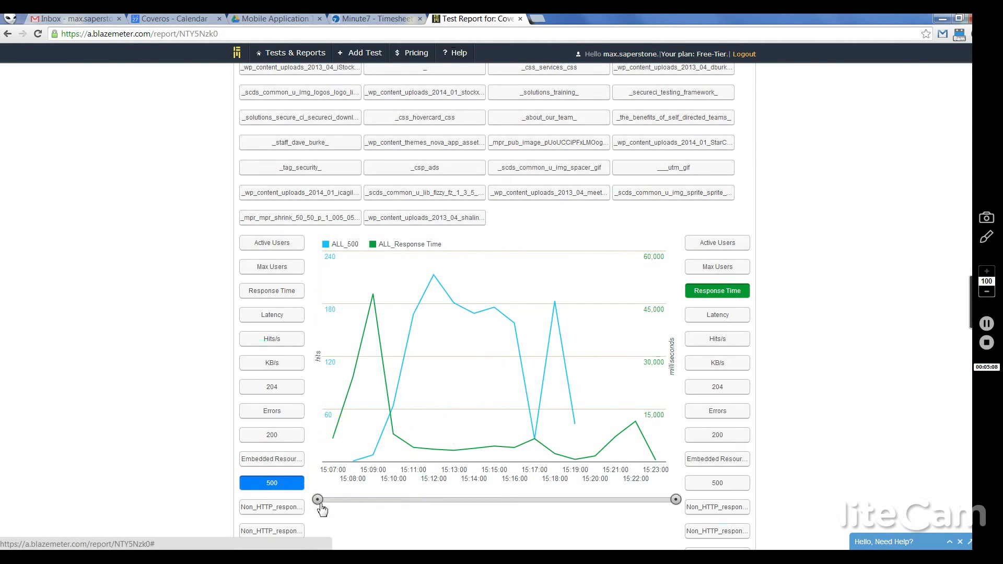
mouse_move(317, 500)
left_mouse_down()
mouse_move(404, 500)
mouse_move(318, 500)
left_mouse_up()
Look over the Aggregate Report below the chart, then view the report's Monitoring section
middle_click(162, 434)
scroll(163, 435, "down", 5)
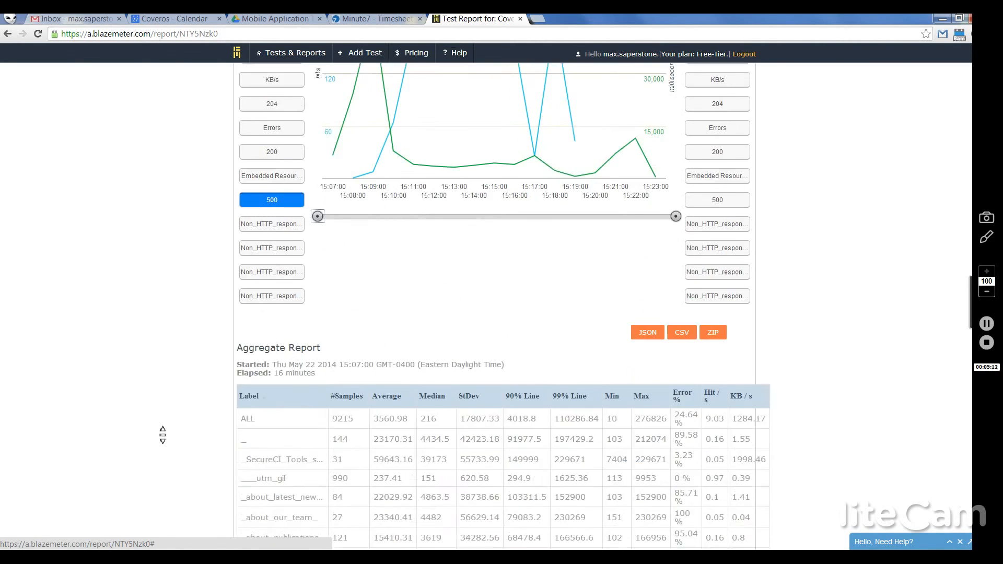
scroll(163, 435, "down", 3)
scroll(162, 435, "up", 20)
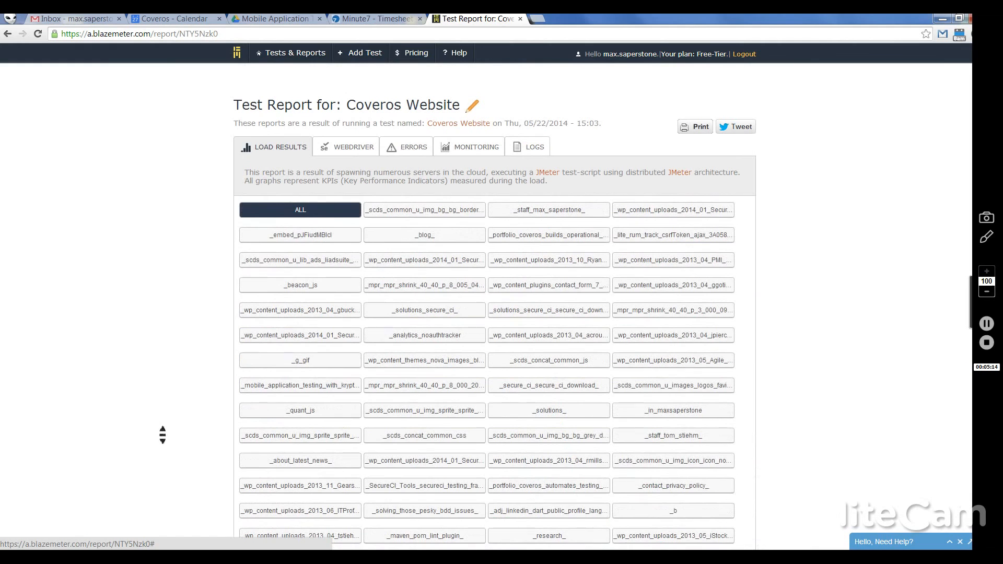
middle_click(587, 24)
left_click(497, 150)
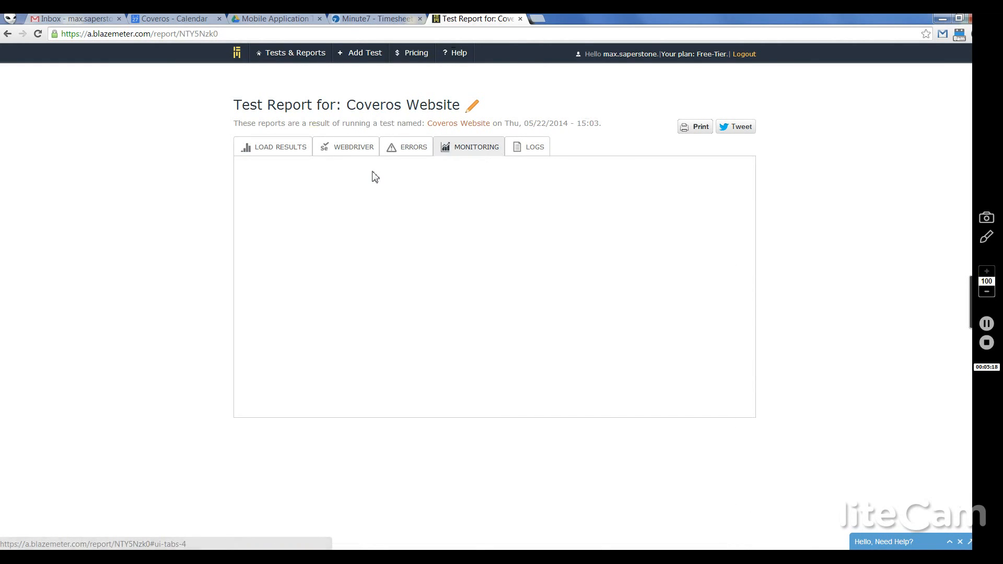